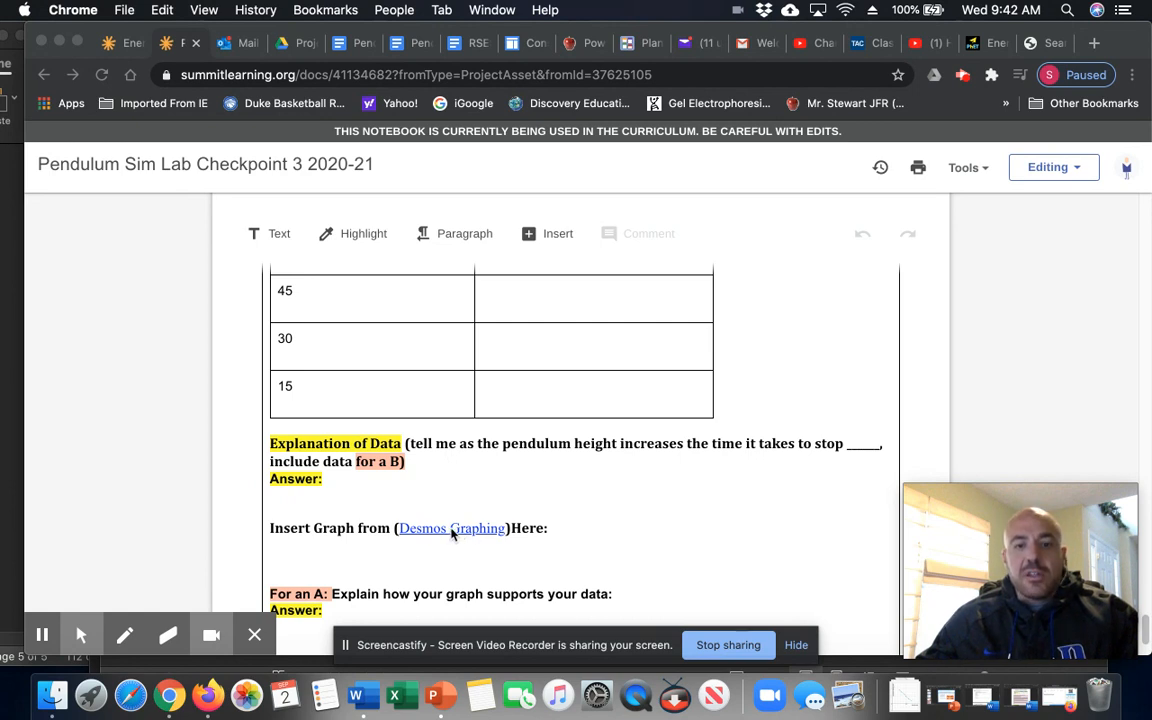
- Open the Desmos Graphing link from the notebook in a new tab
left_click(451, 532)
double_click(451, 531)
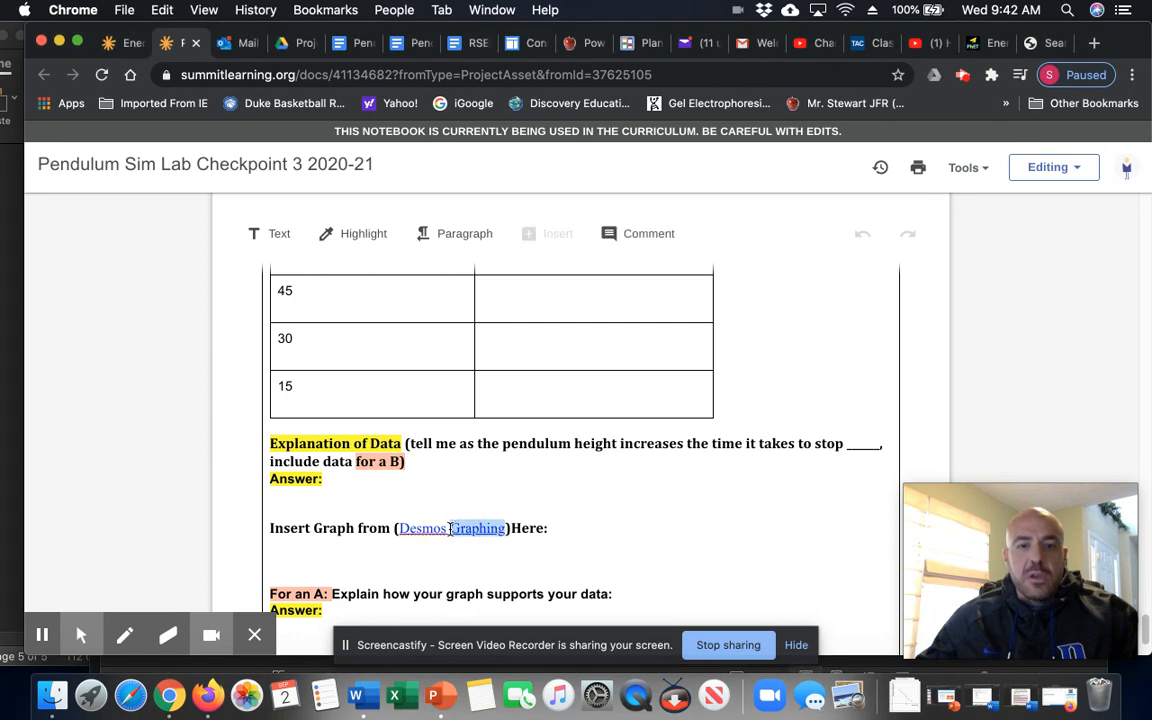
left_click(432, 528)
left_click(447, 487)
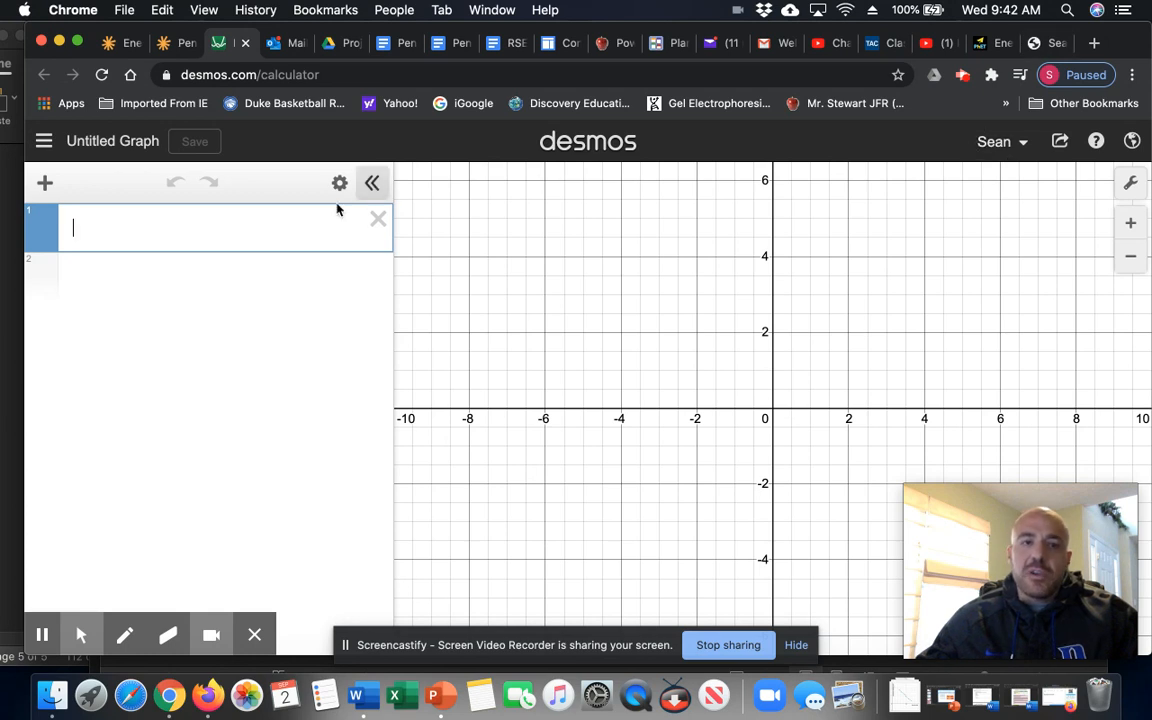
- Add an empty x1/y1 table to the Desmos graph, then return to the Summit Learning notebook
left_click(46, 190)
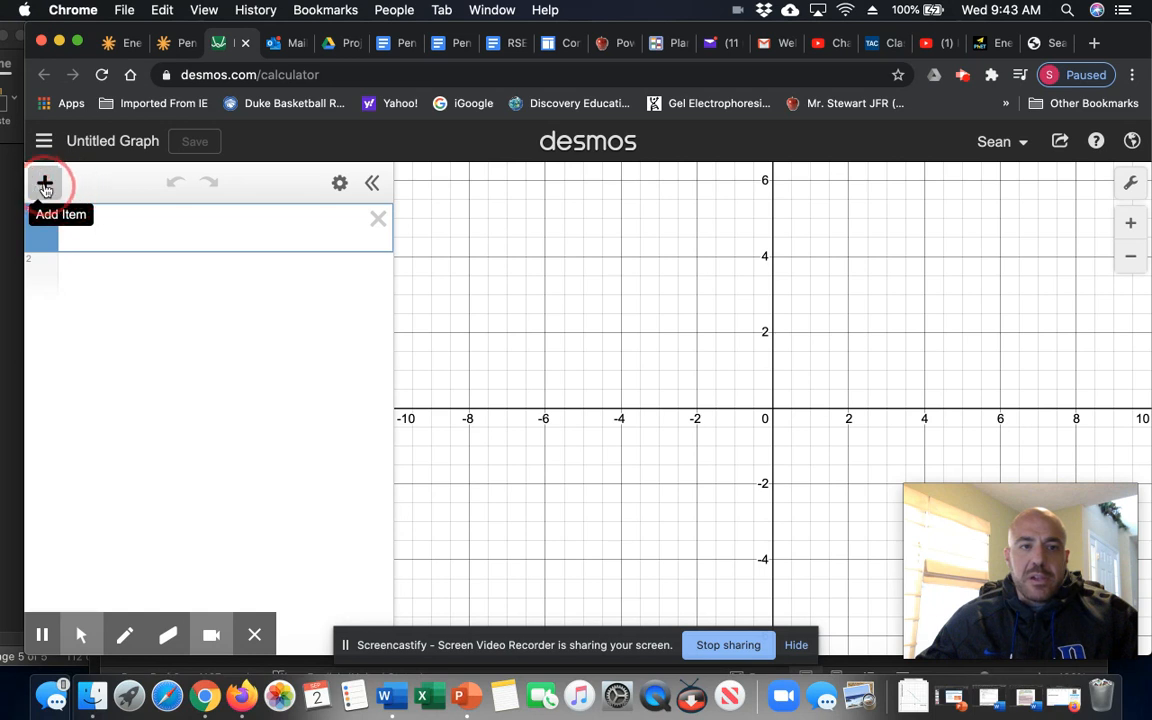
left_click(38, 184)
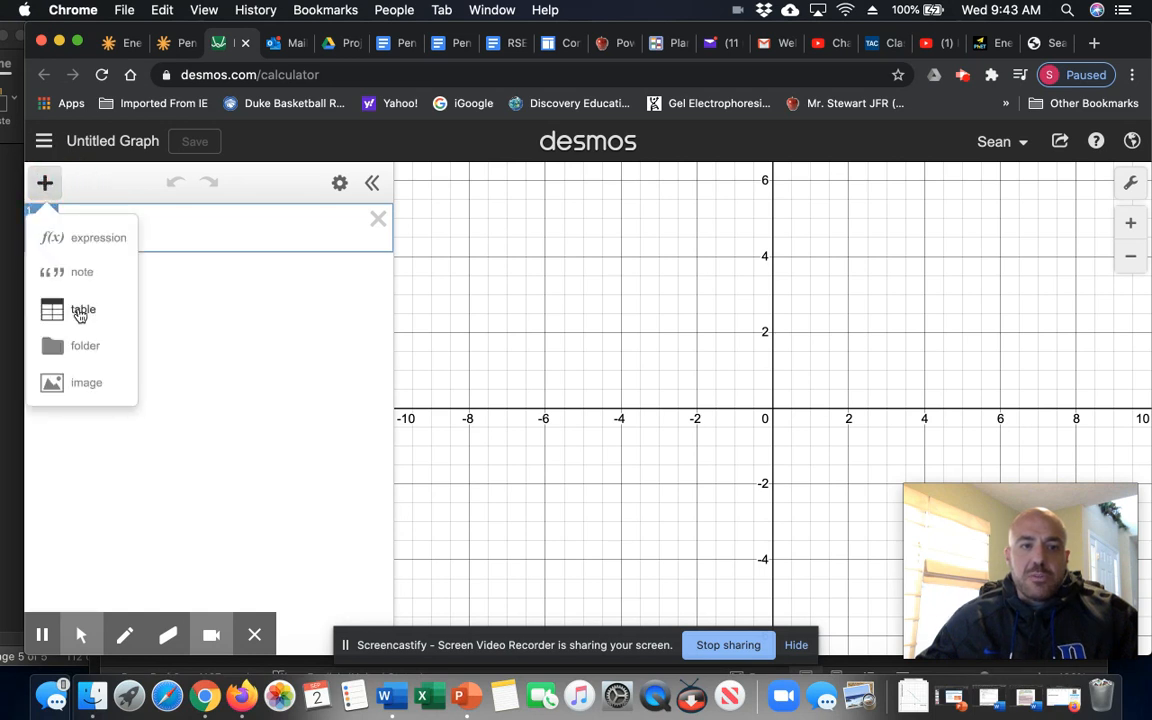
left_click(81, 312)
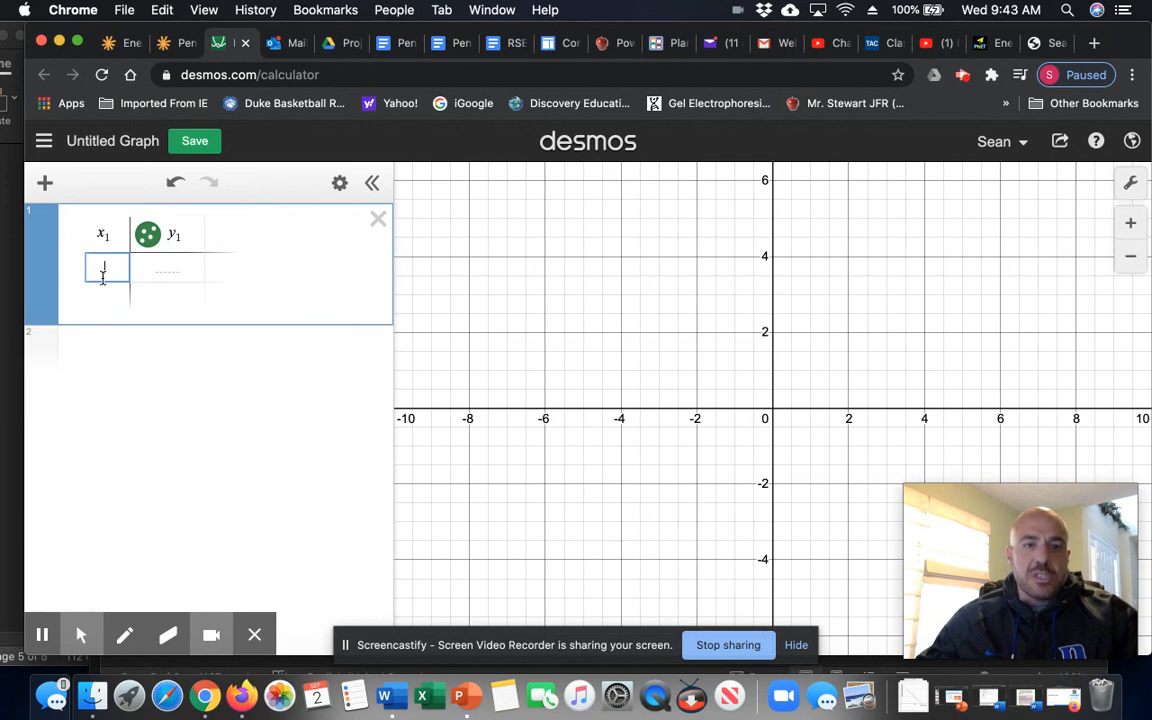
left_click(185, 47)
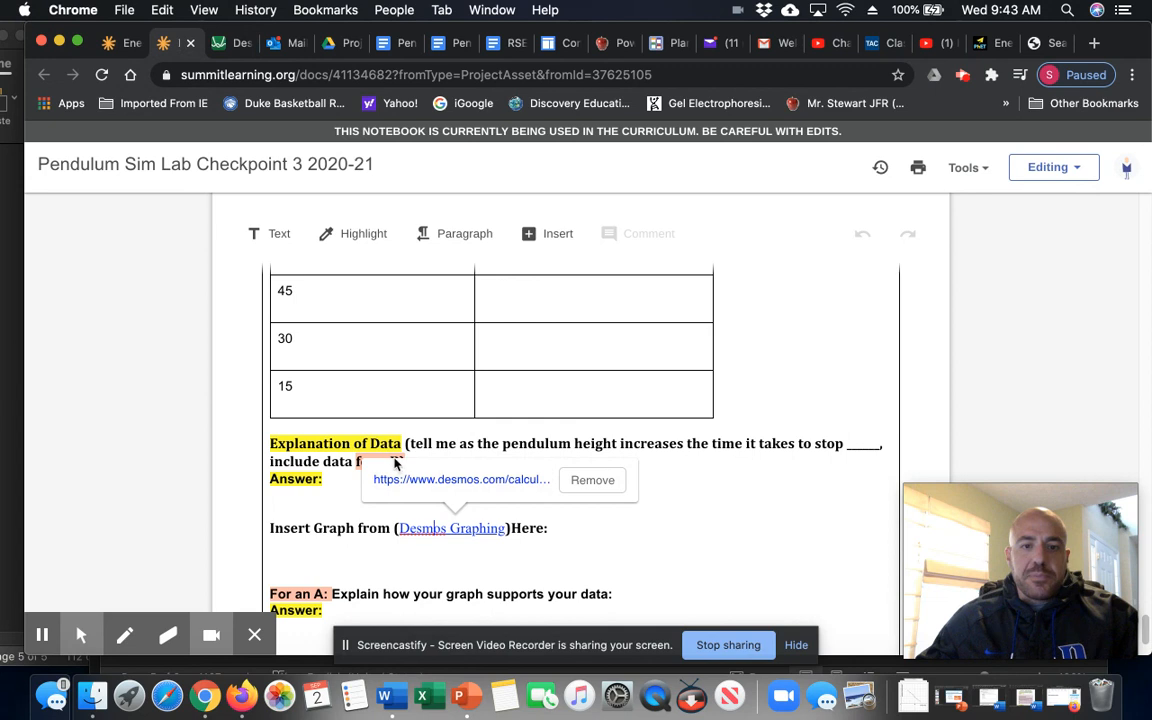
- Check the 'x axis' note in the notebook's DATA TABLE header, then go back to Desmos
scroll(491, 406, "up", 5)
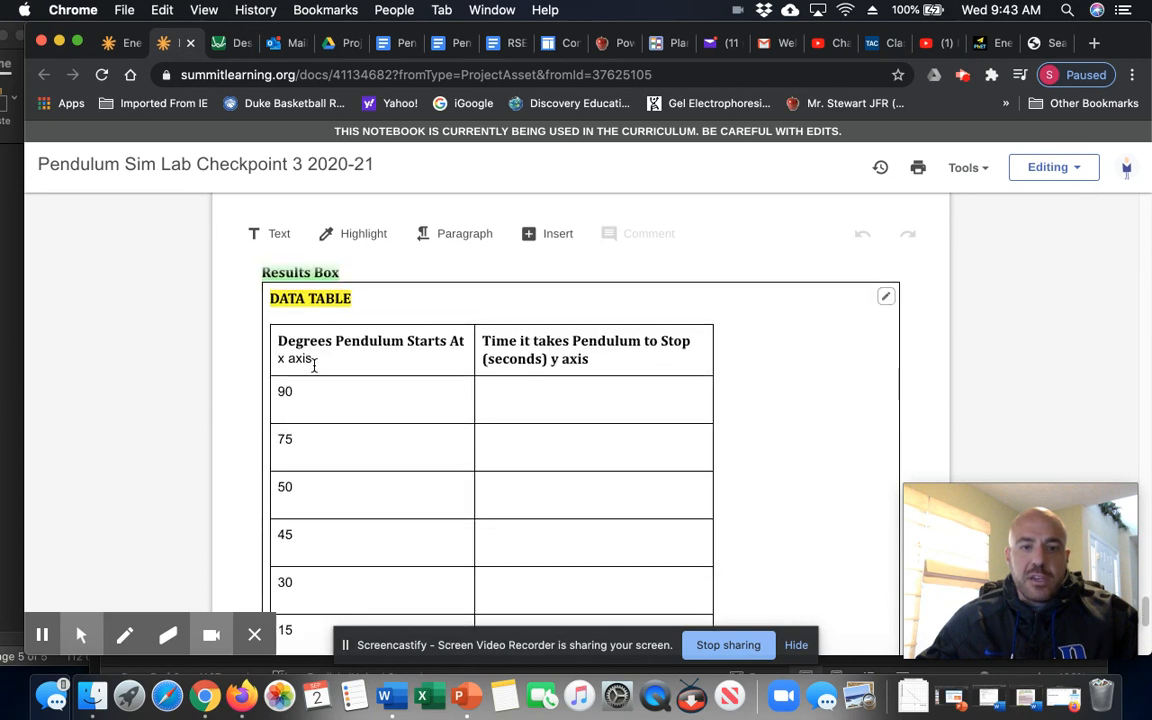
left_click_drag(313, 359, 569, 363)
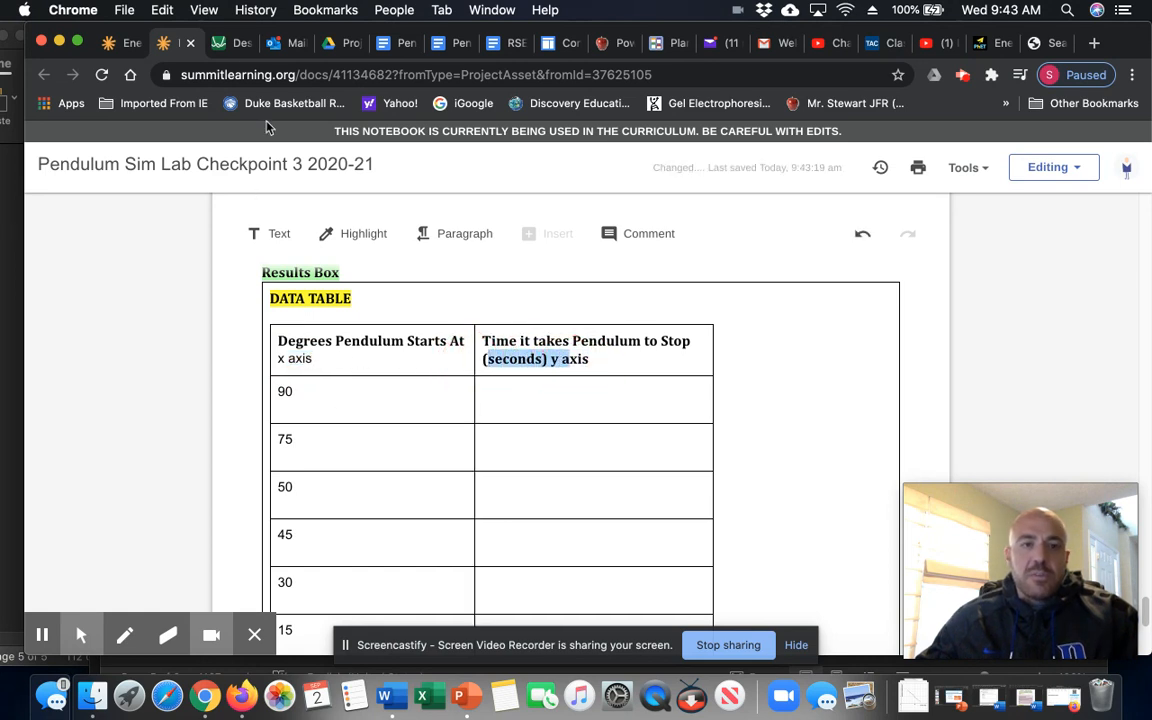
left_click(237, 45)
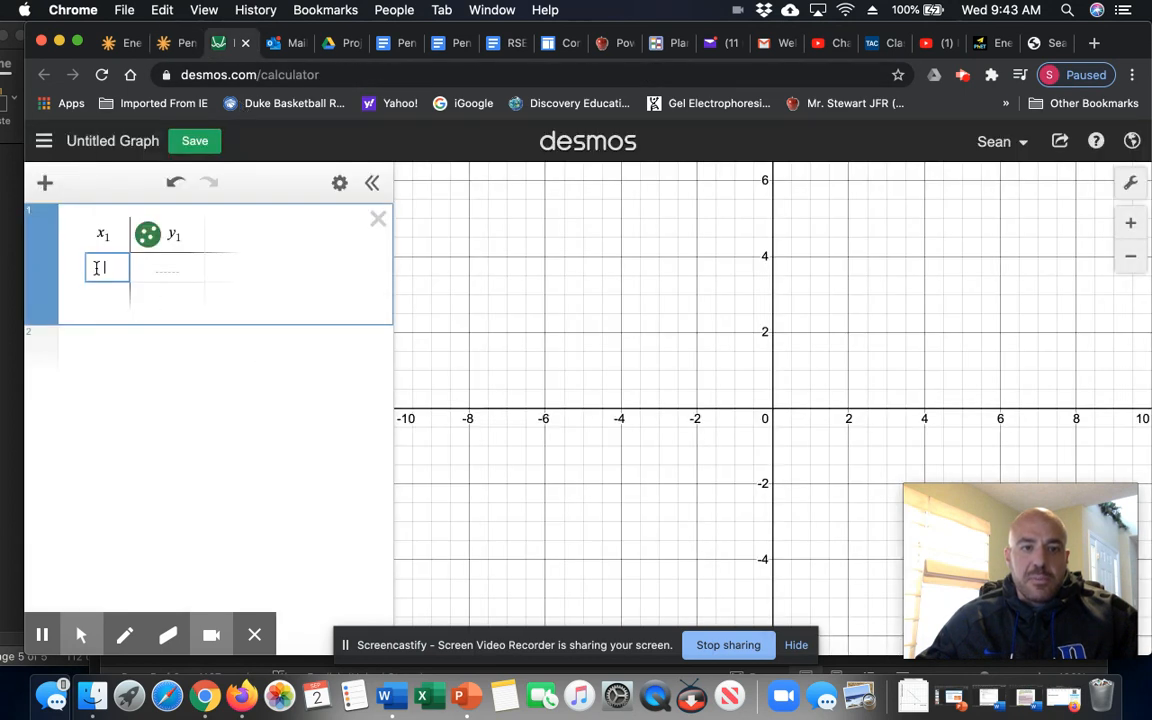
- Enter the start angles 90, 75, 60, 45, 30, 15 in the x1 column
type("90")
key("Return")
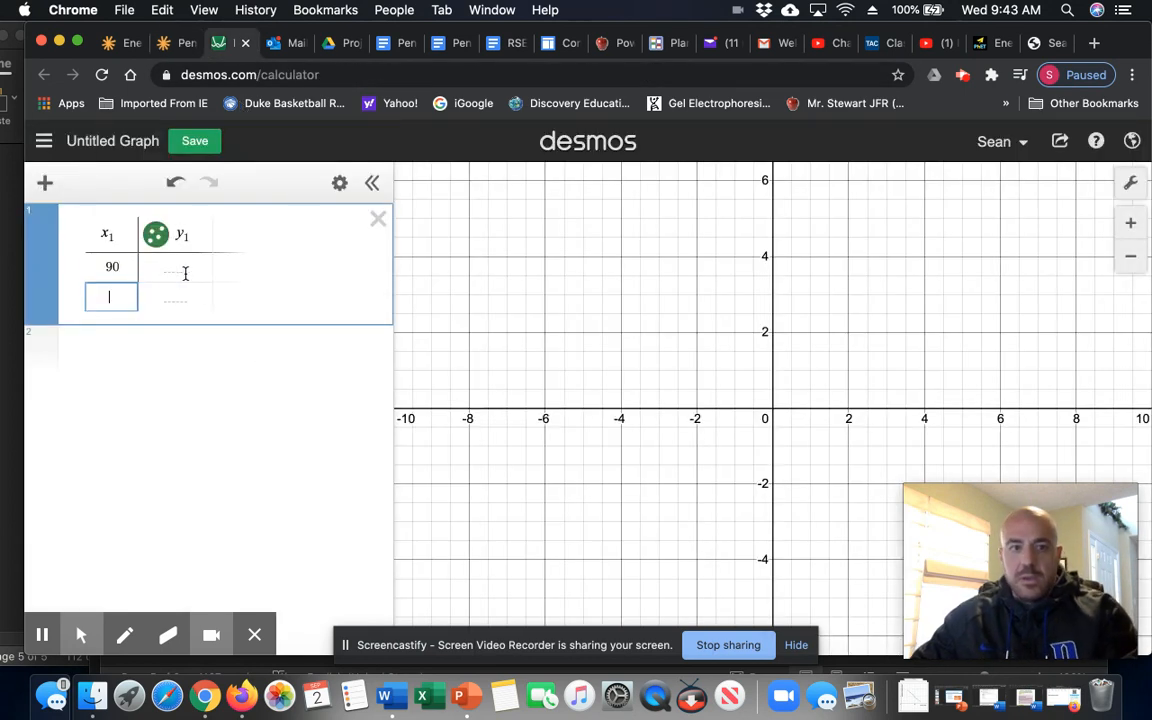
type("75")
key("Return")
type("60")
key("Return")
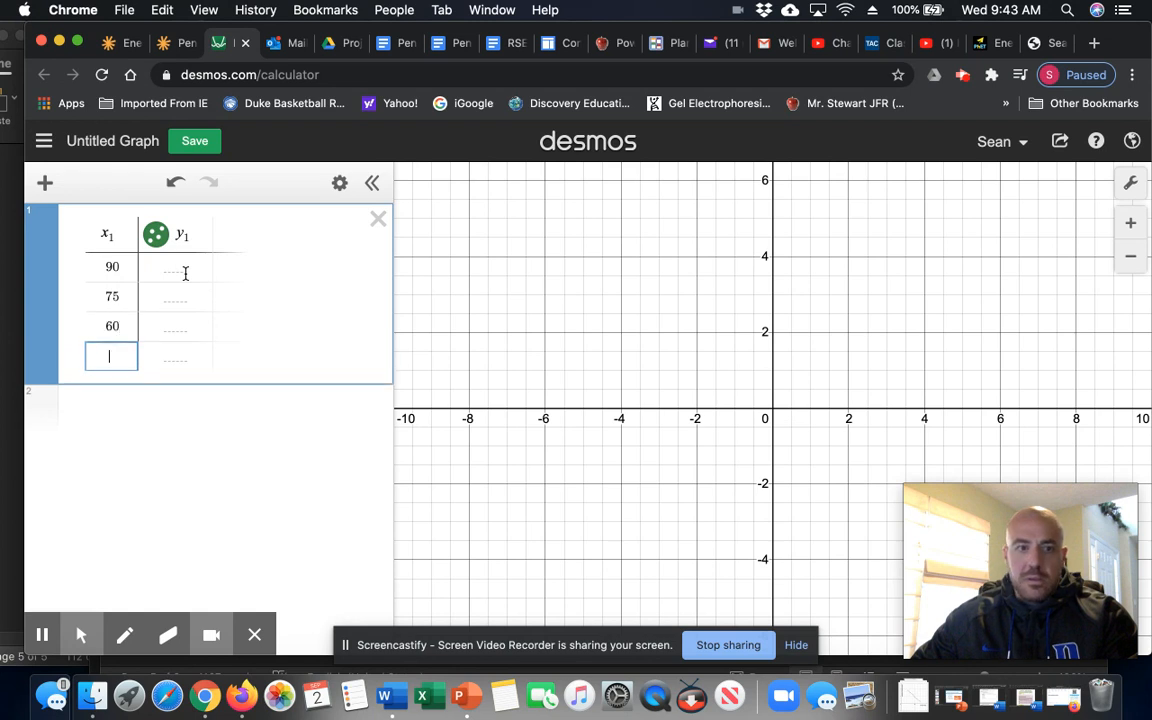
type("45")
key("Return")
type("30")
key("Return")
type("15")
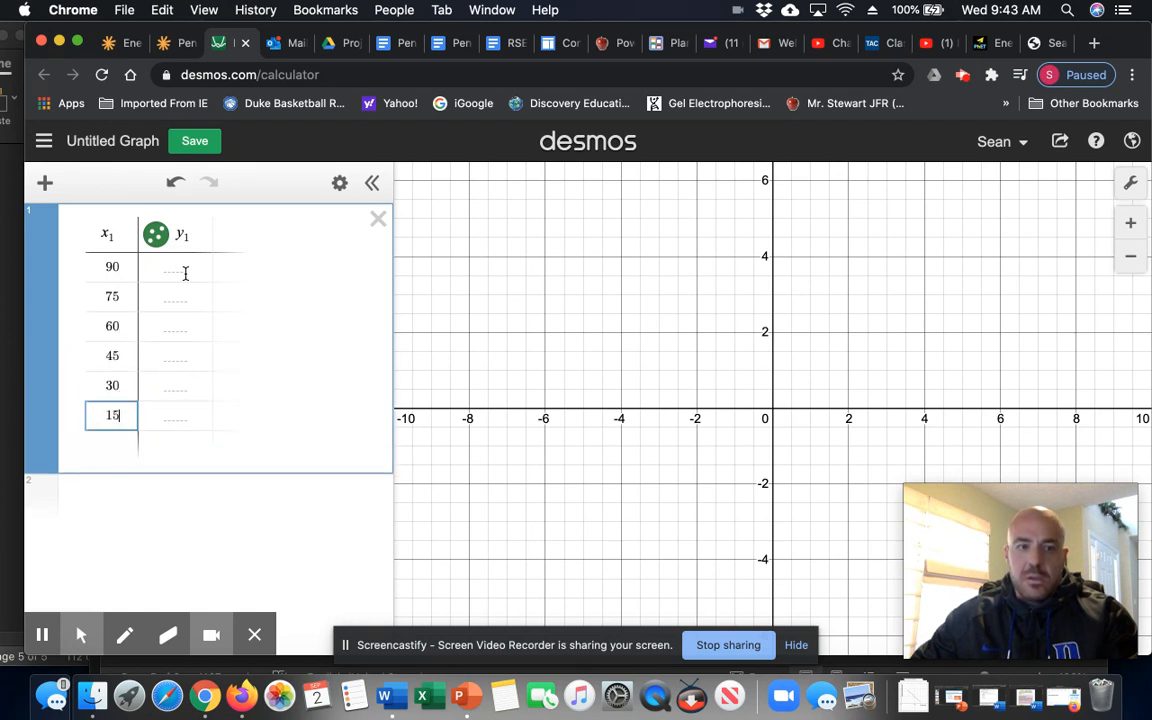
- Enter the stopping times 25, 32, 44, 56, 71, 80 in the y1 column
left_click(182, 268)
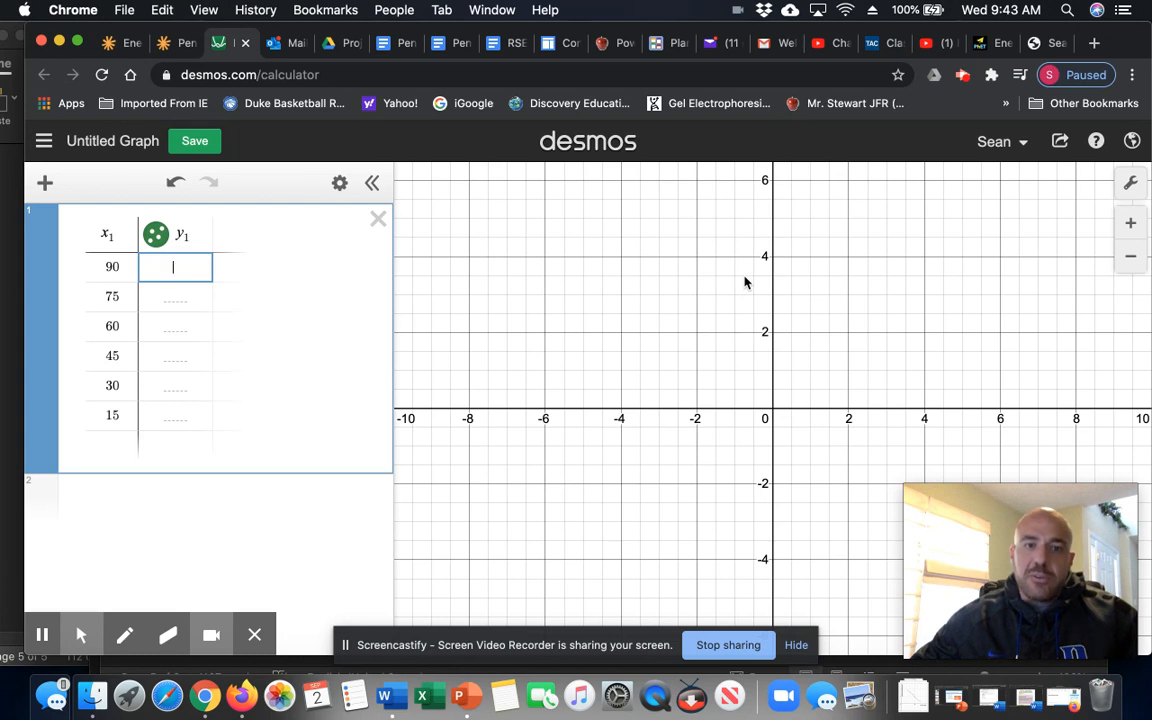
type("5")
key("Return")
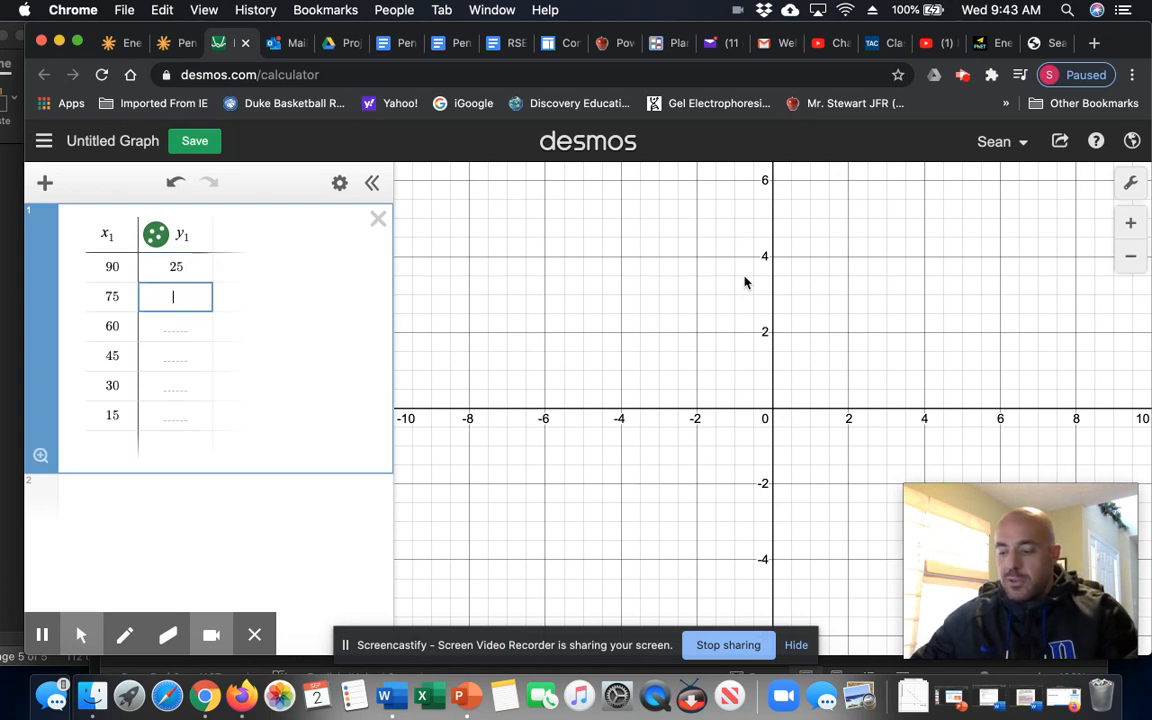
key("Return")
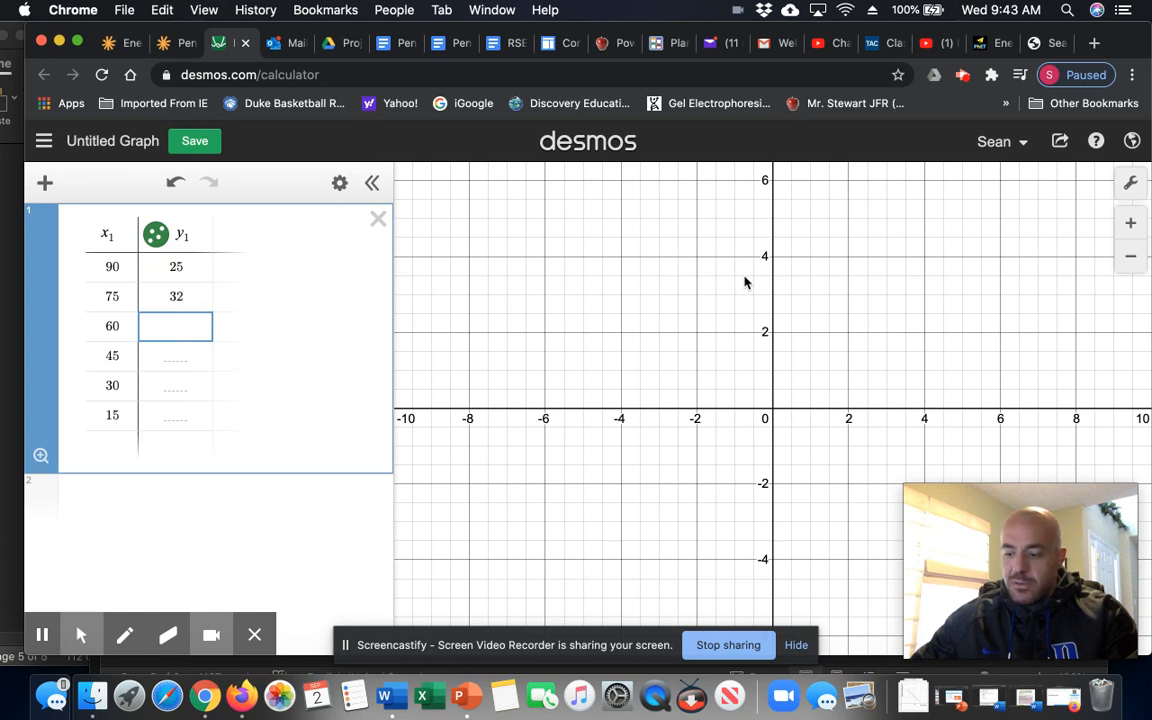
key("Return")
key("Return")
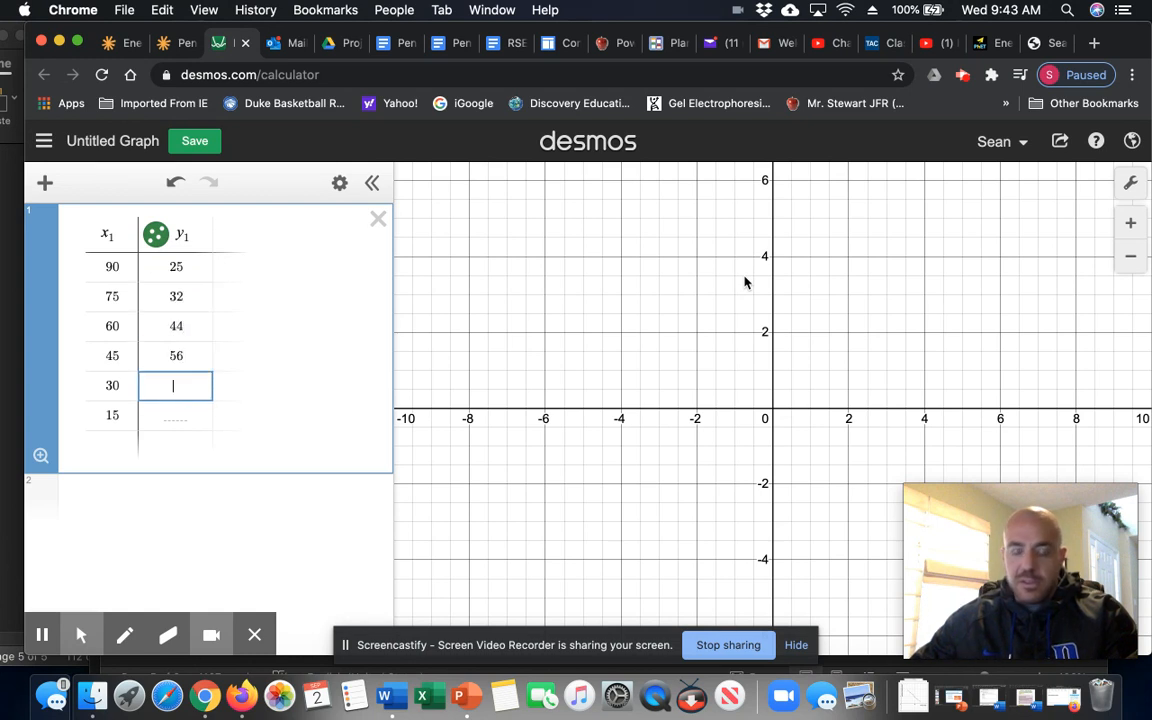
key("Return")
type("80")
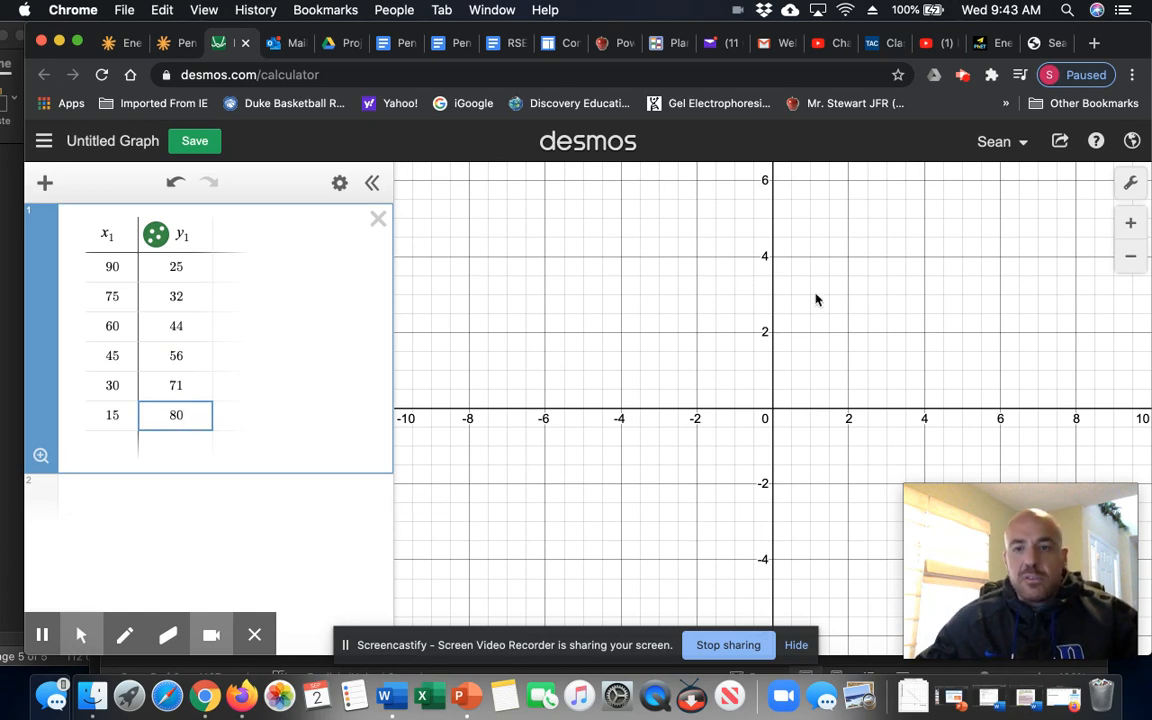
left_click_drag(809, 269, 786, 349)
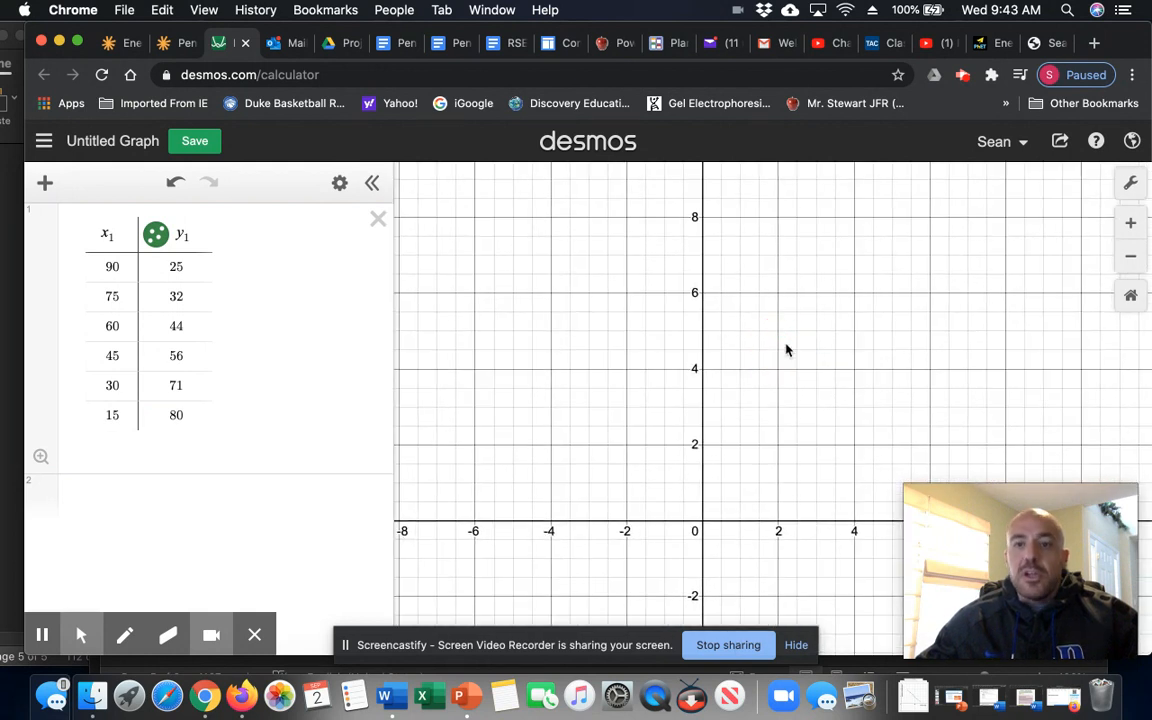
- Zoom the graph out to roughly −150 to 150 so all six data points show
left_click(1133, 260)
left_click(1133, 260)
left_click(1133, 260)
left_click(1133, 260)
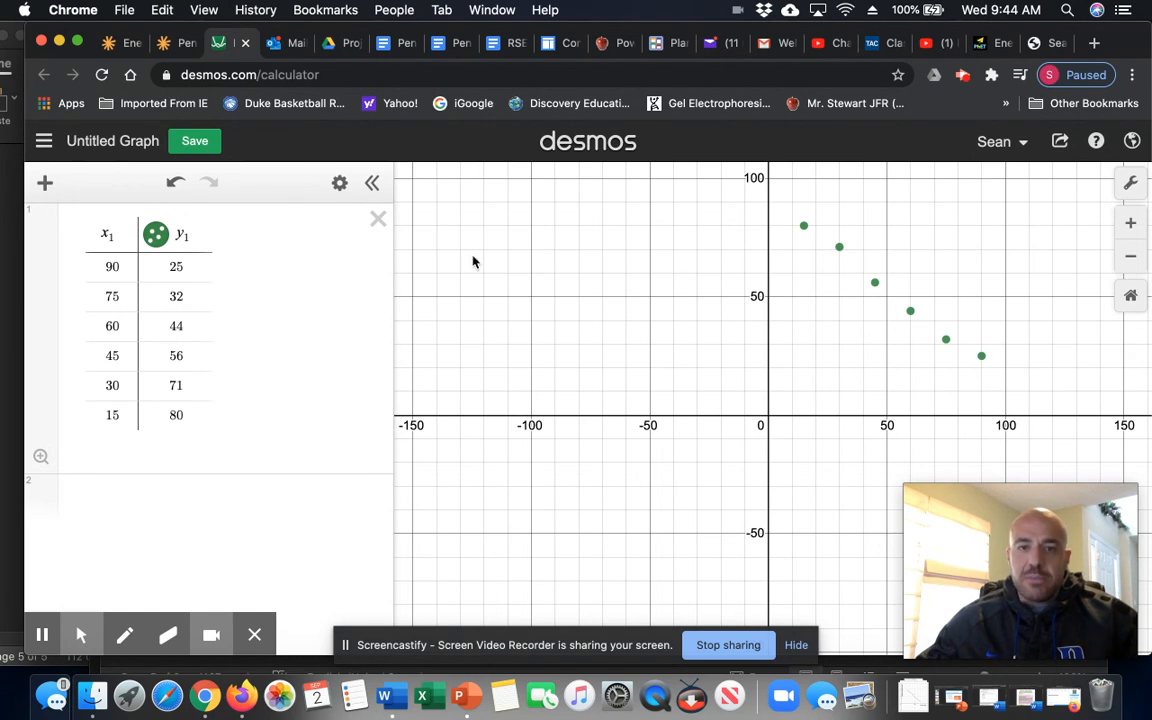
left_click(339, 184)
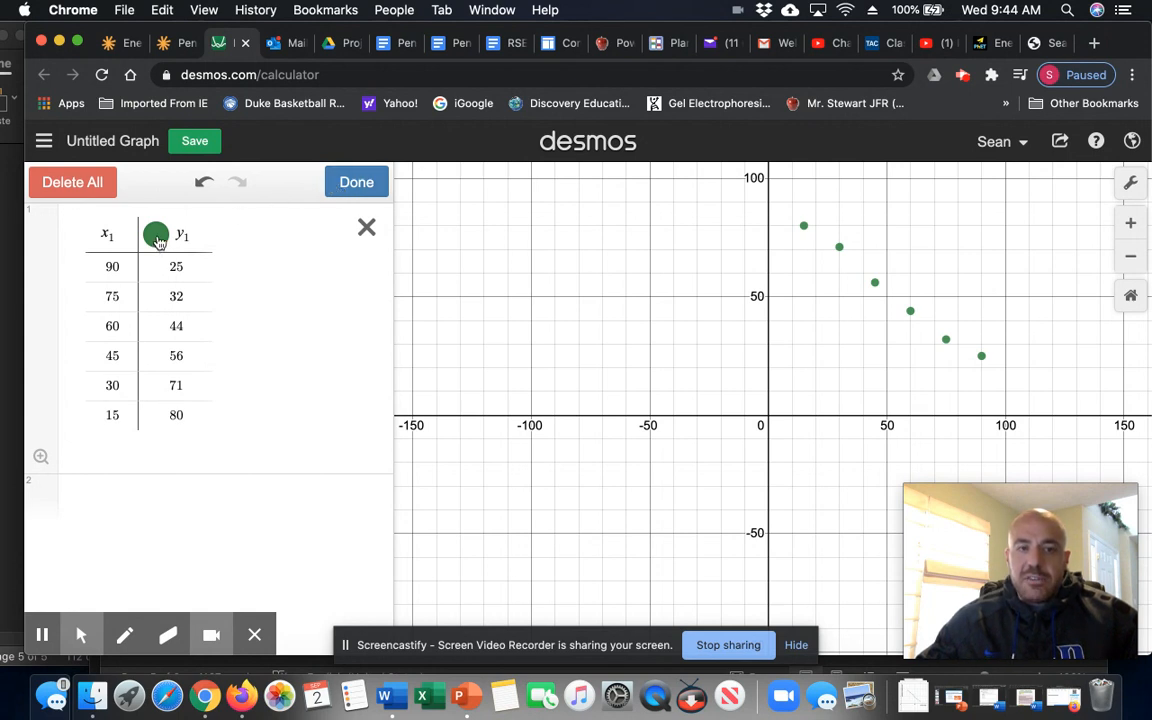
- Turn on Lines for the table so the six points connect from (15, 80) to (90, 25)
left_click(157, 240)
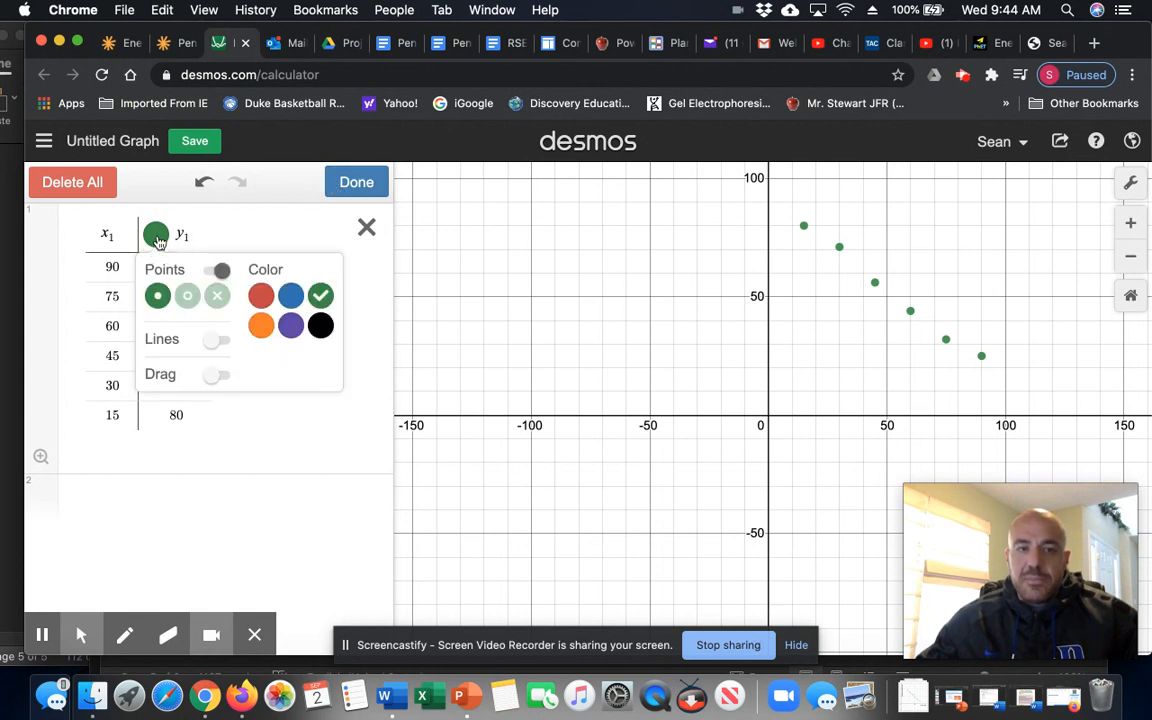
left_click(215, 340)
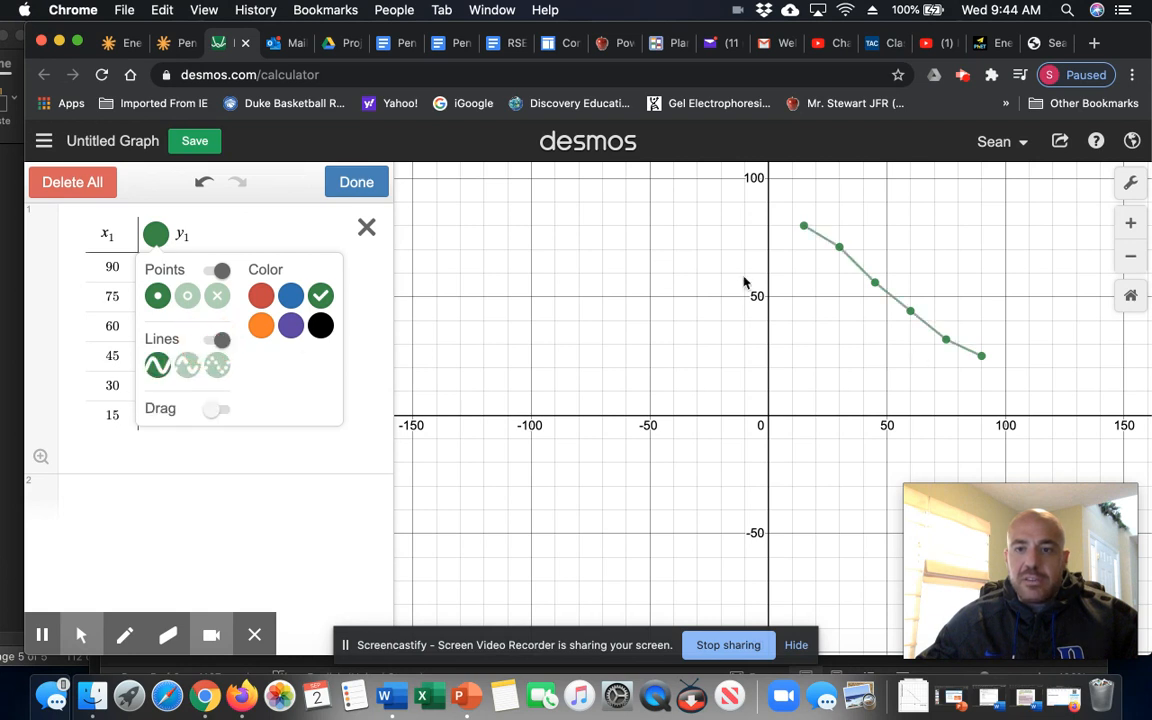
left_click(350, 182)
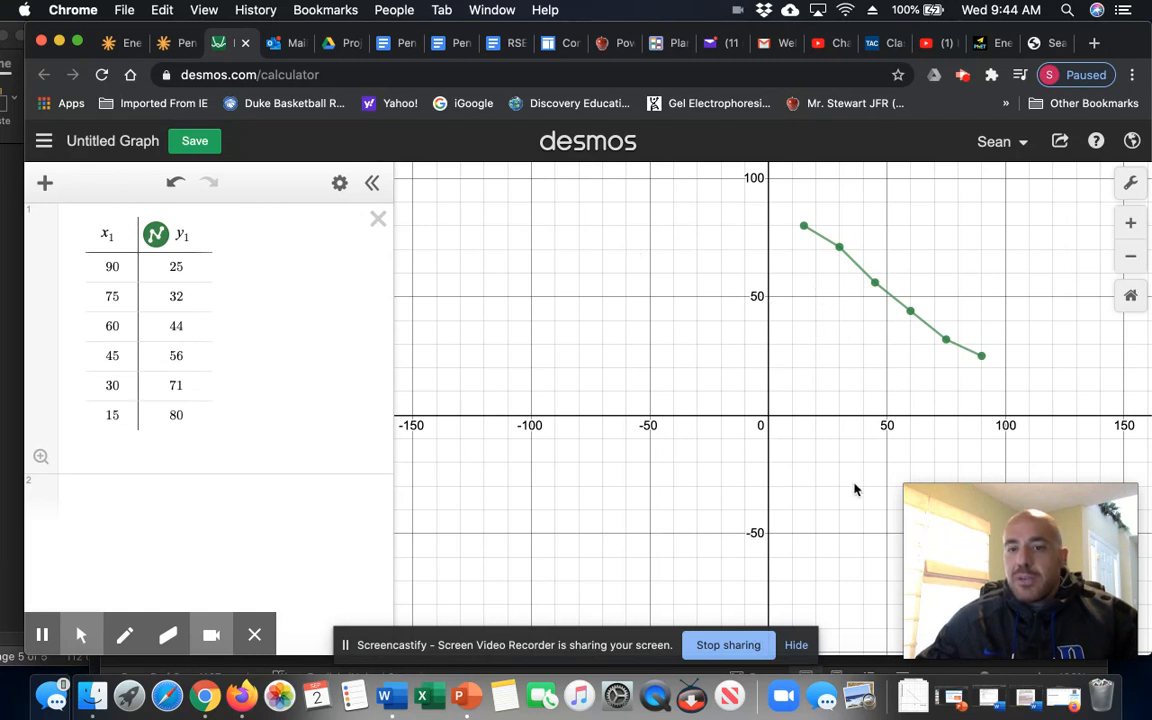
- Set the graph window to x 0–100 with the y-axis minimum at 0
left_click(1132, 187)
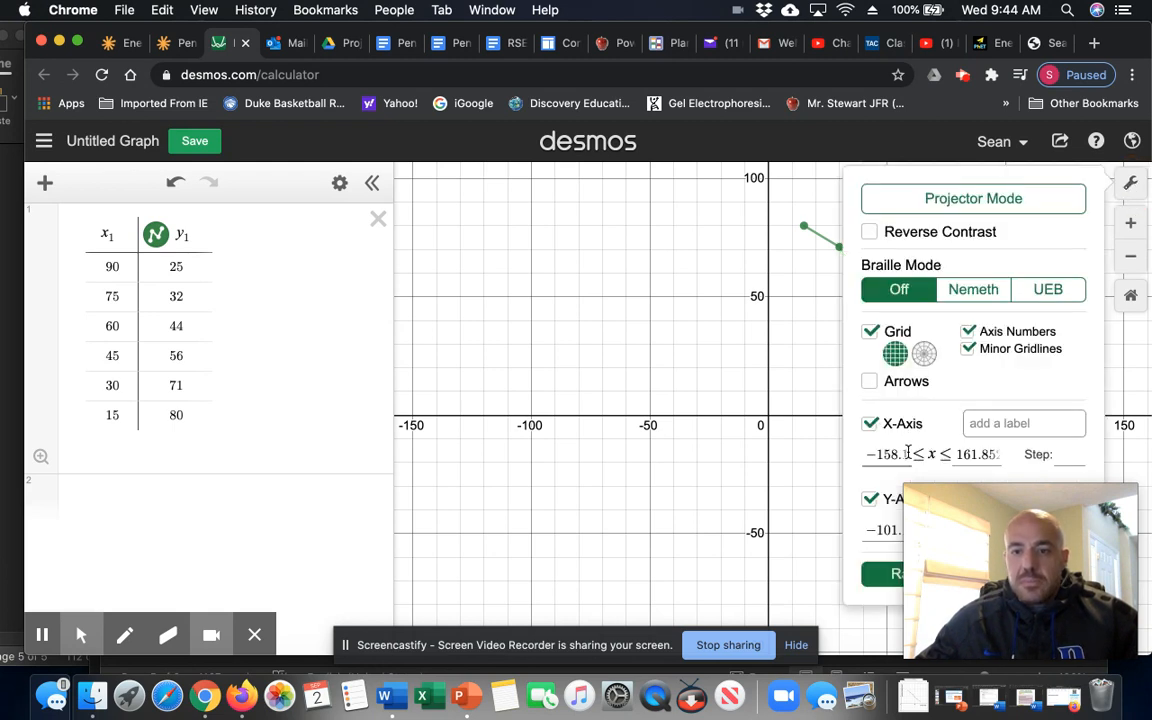
double_click(868, 454)
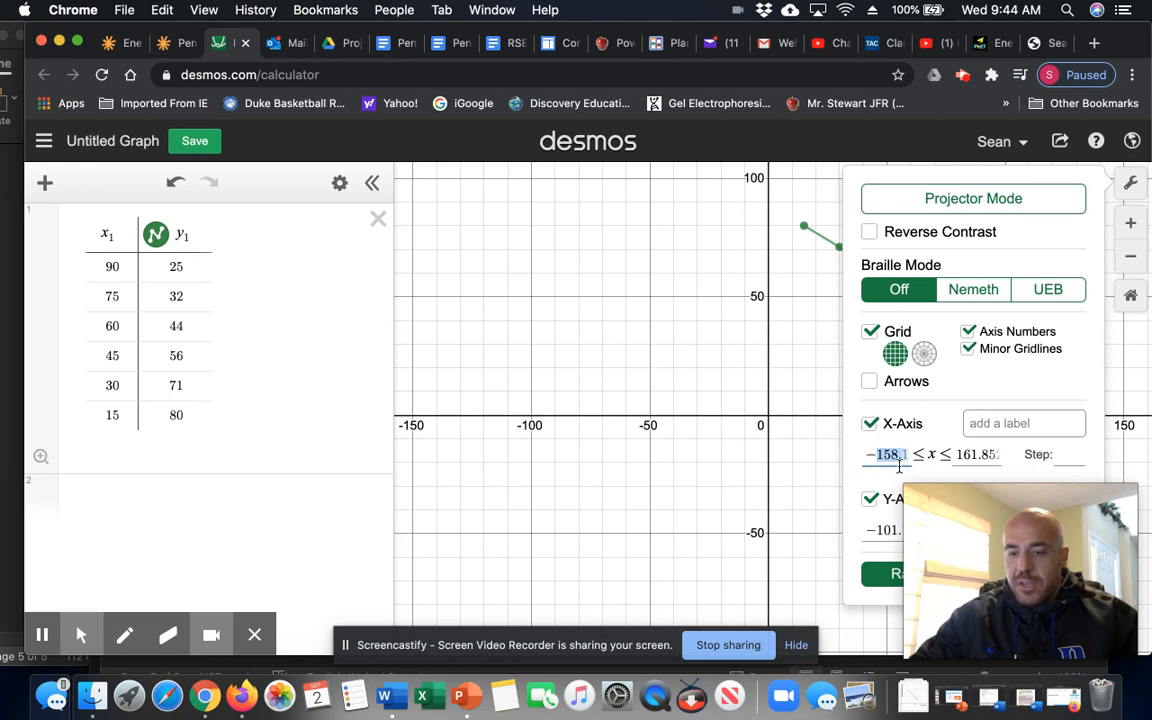
type("48")
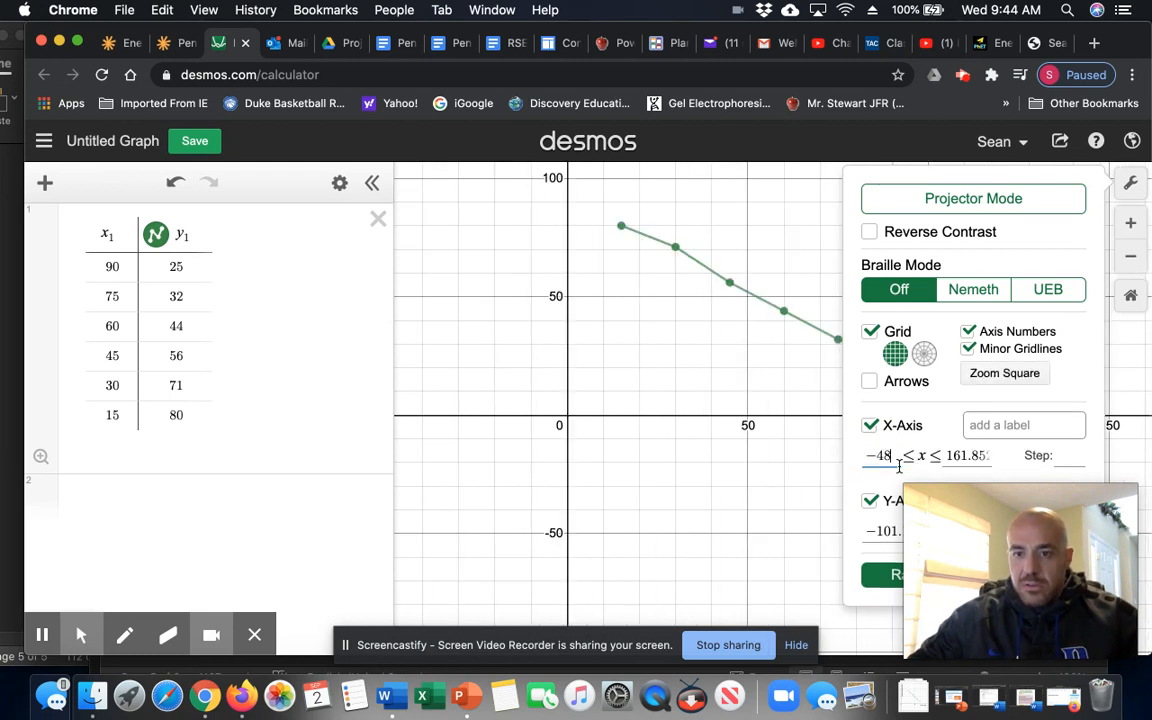
key("BackSpace")
key("BackSpace")
key("BackSpace")
type("0")
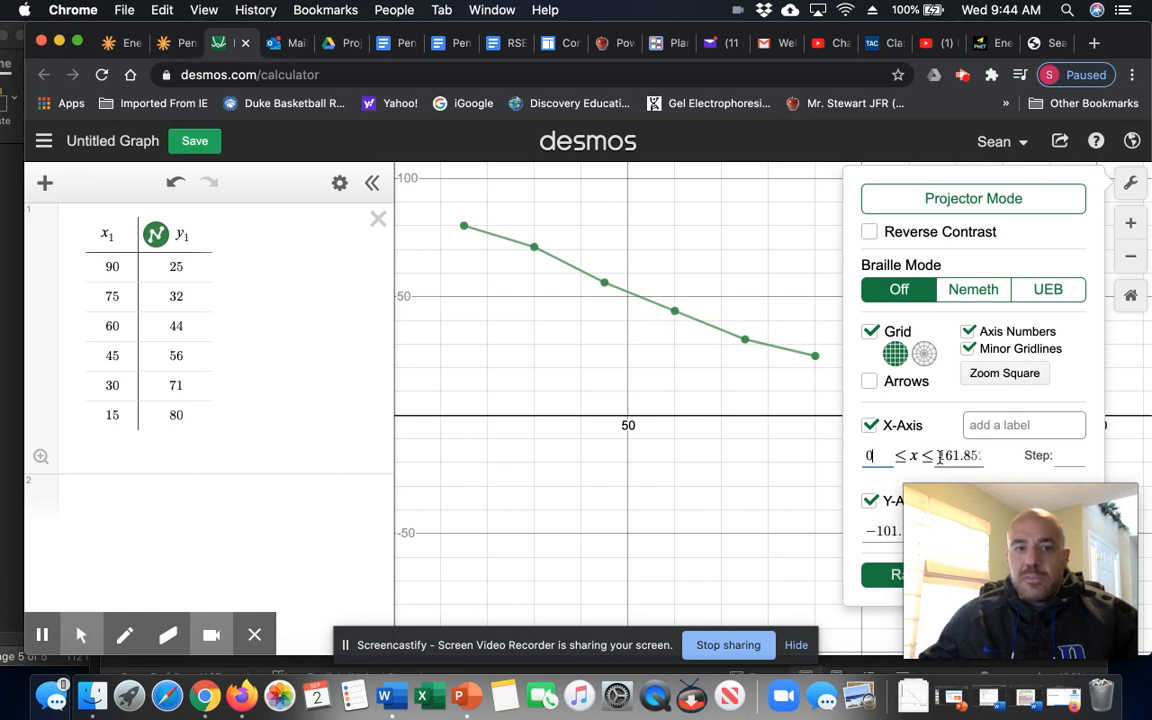
left_click_drag(938, 456, 983, 455)
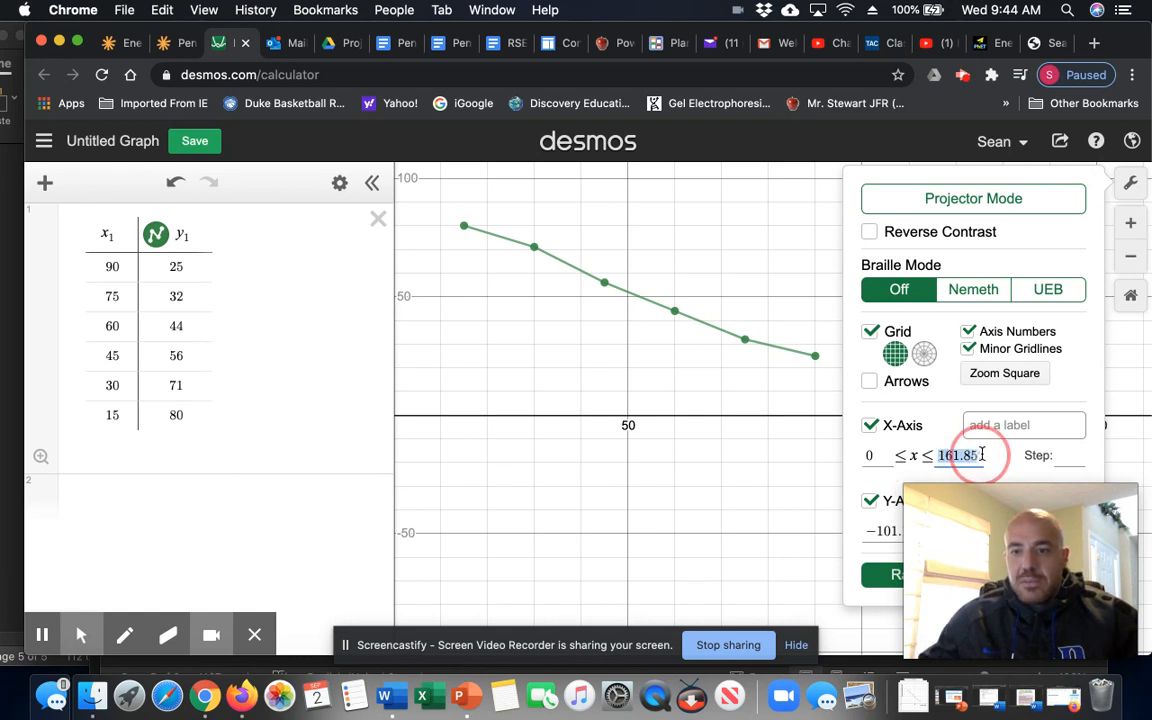
type("100")
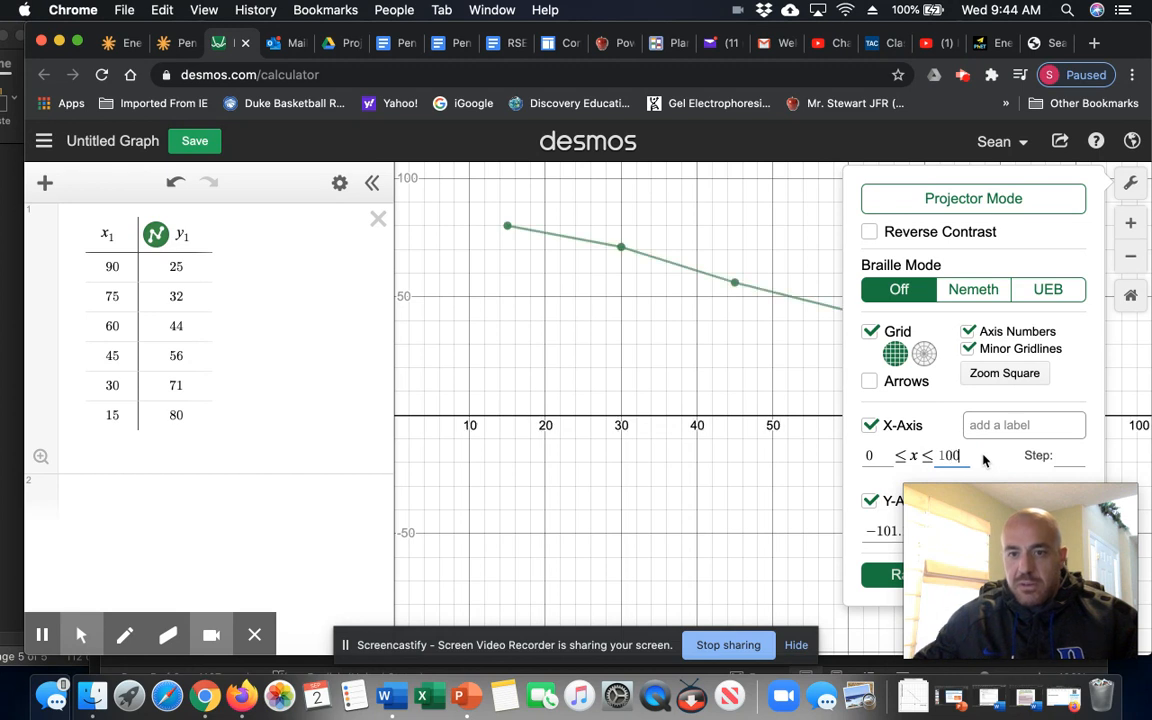
left_click(866, 531)
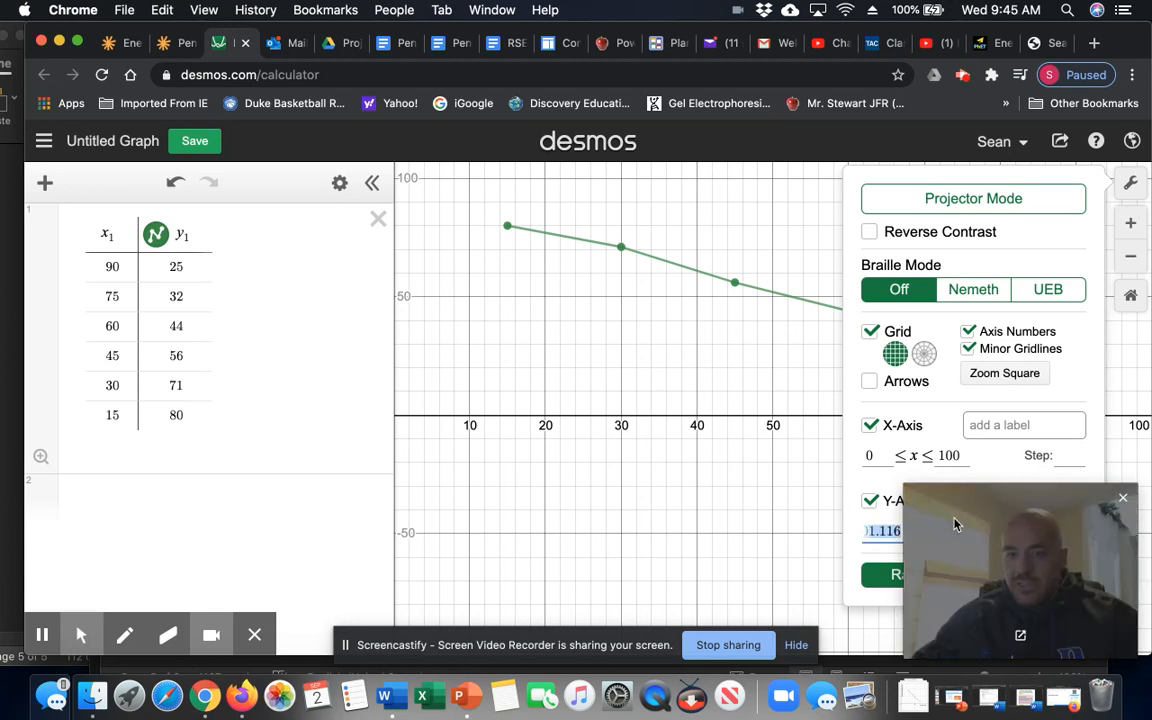
type("0")
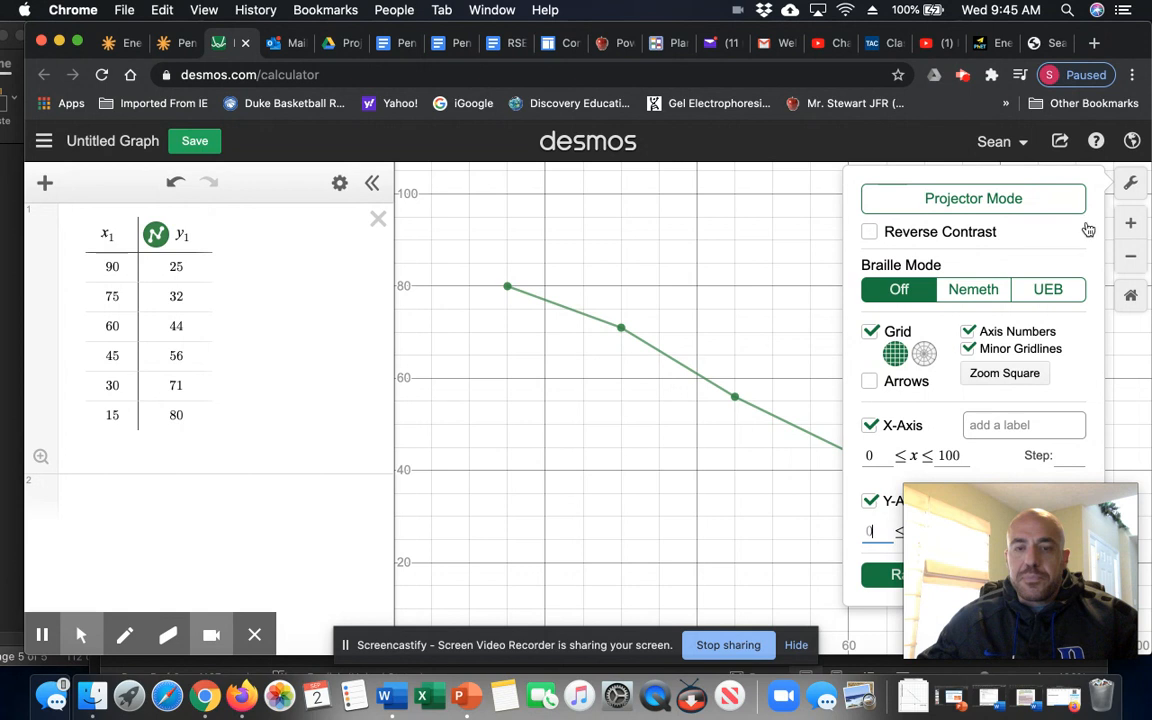
left_click(1131, 187)
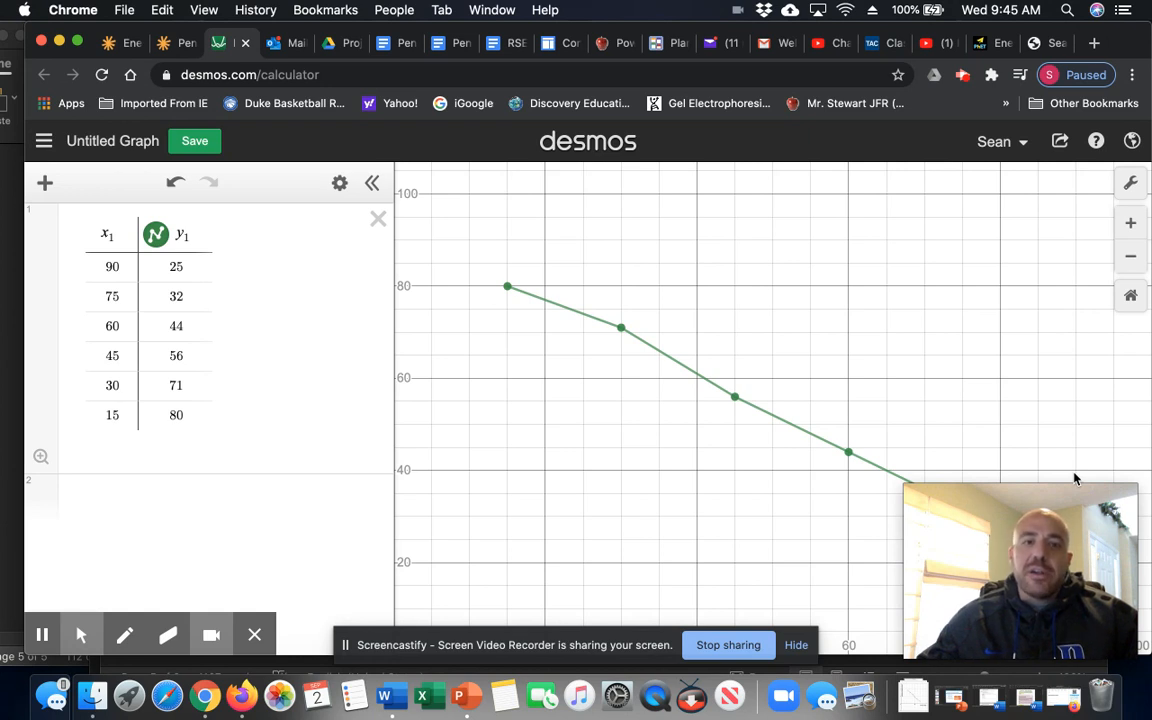
- Save the graph with the title 'Degrees Pendulum Starts at vs. Time to Stop'
left_click(136, 147)
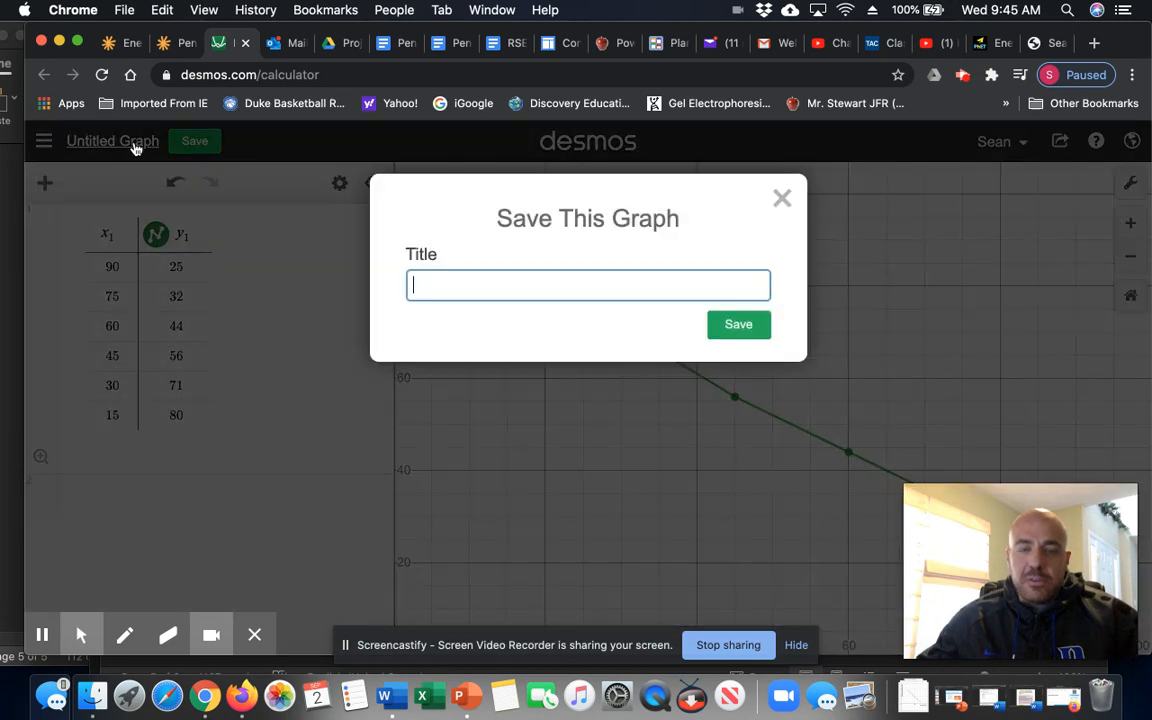
left_click(168, 43)
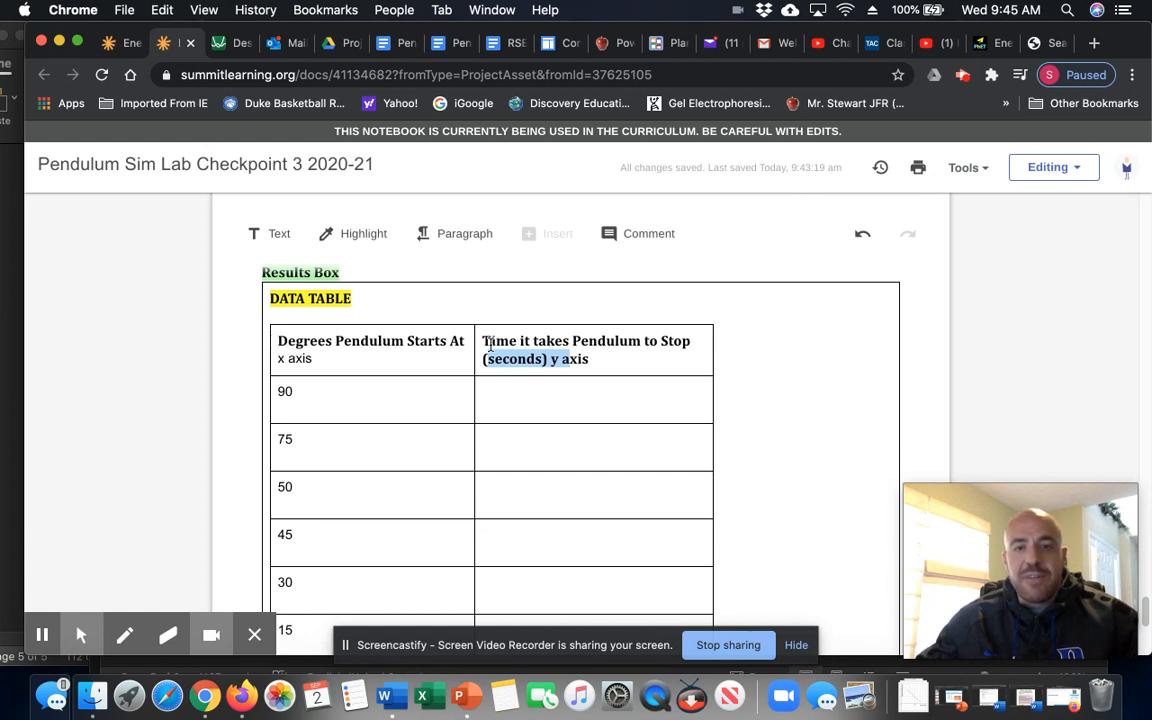
left_click(232, 43)
type("Degrees Pen")
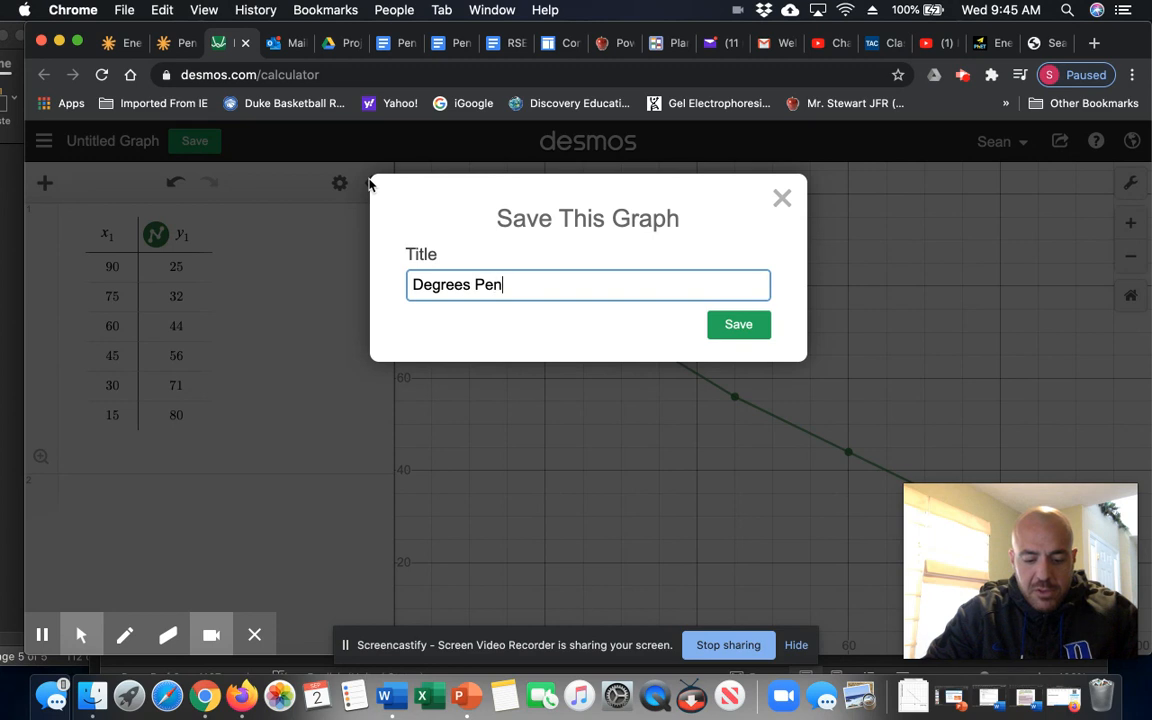
type("dulum Starts")
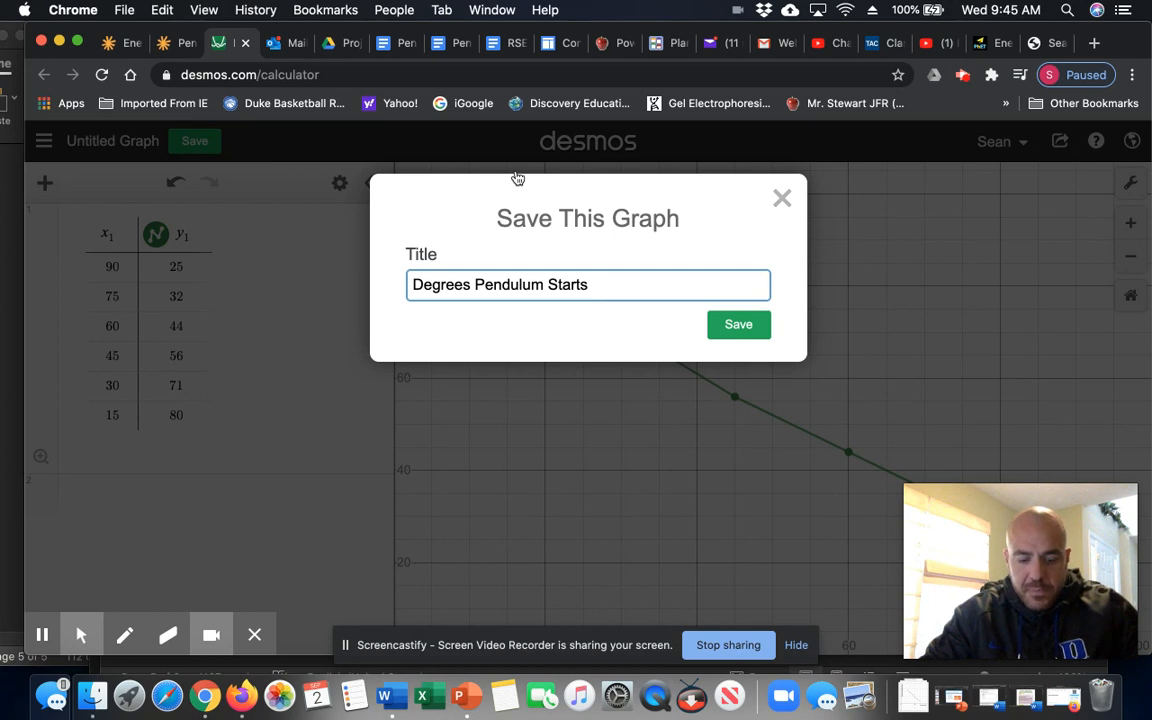
type("at vs. Ho")
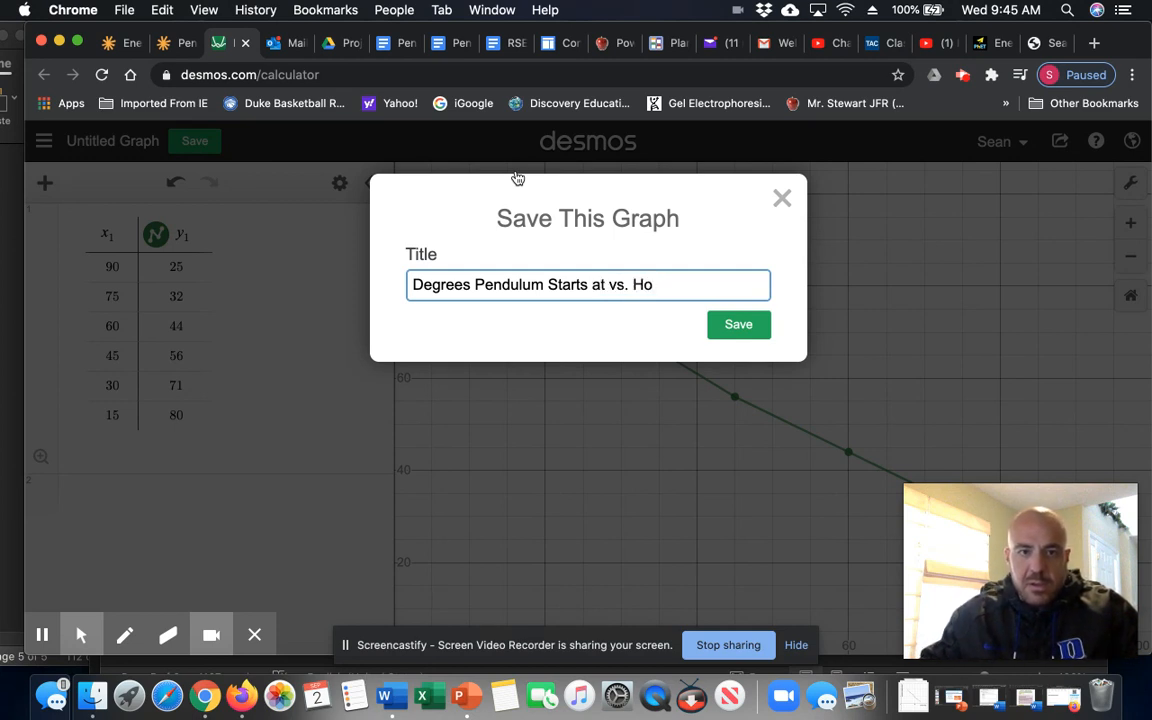
key("BackSpace")
key("BackSpace")
type("T")
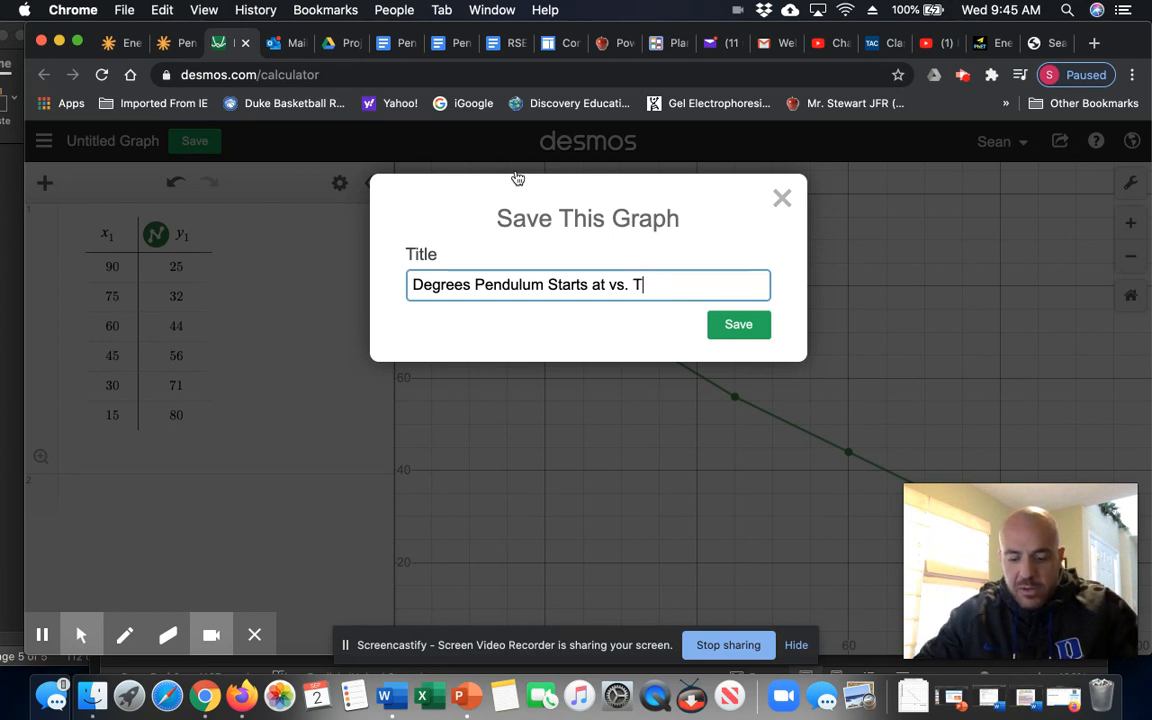
type("ime to Stop")
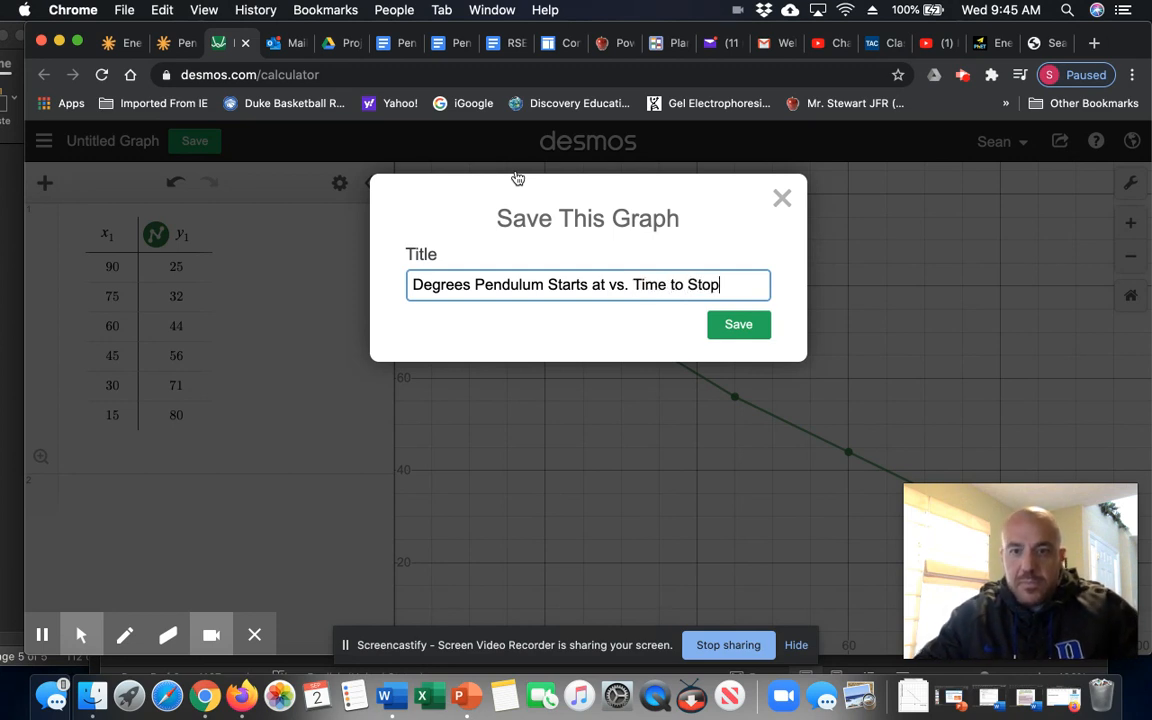
left_click(738, 324)
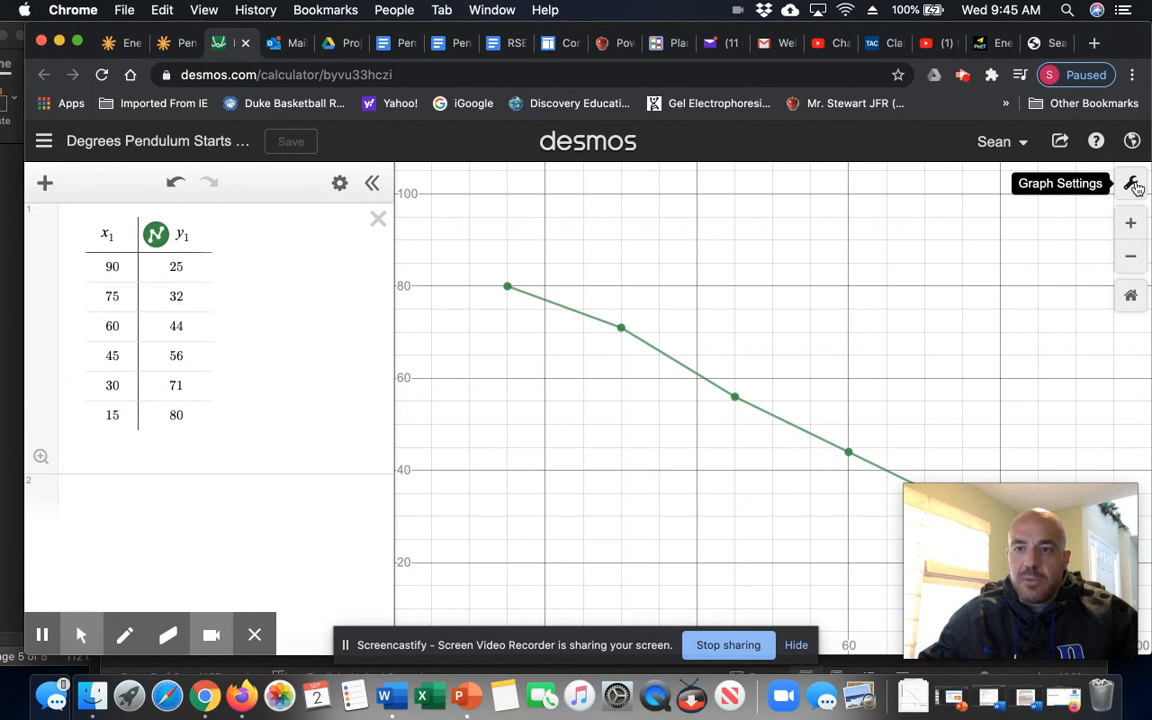
- Label the x-axis 'Degrees starting' and the y-axis 'Time to stop' in Graph Settings
left_click(1133, 185)
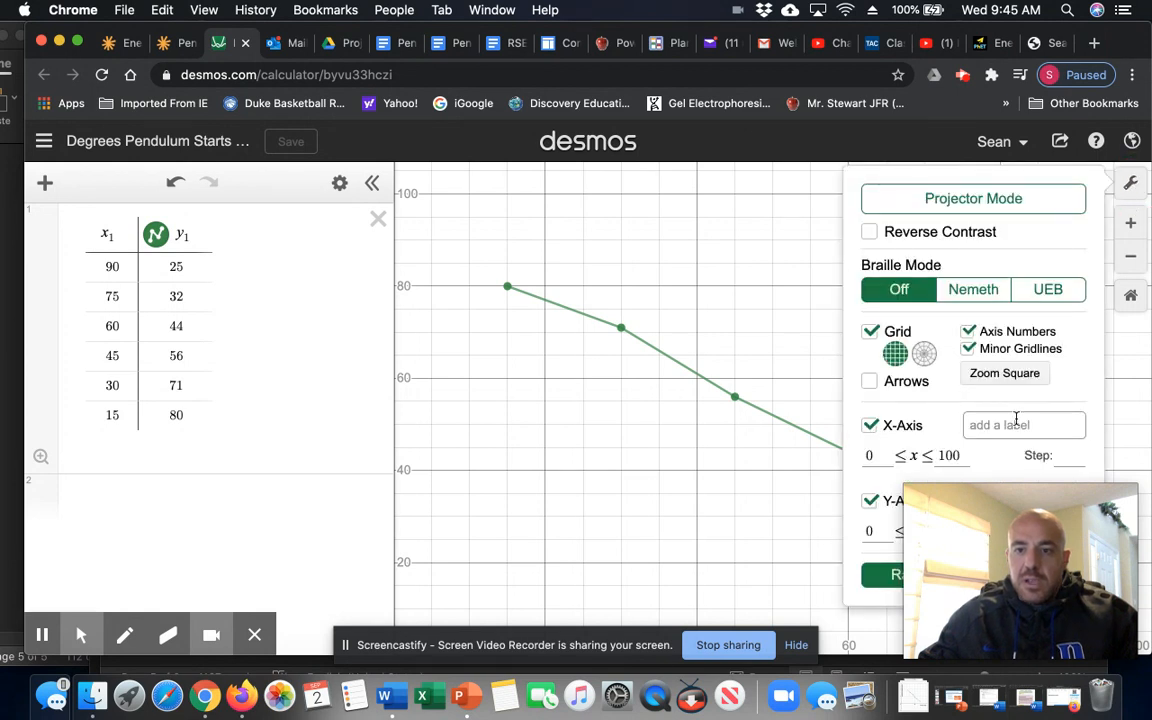
left_click(1036, 427)
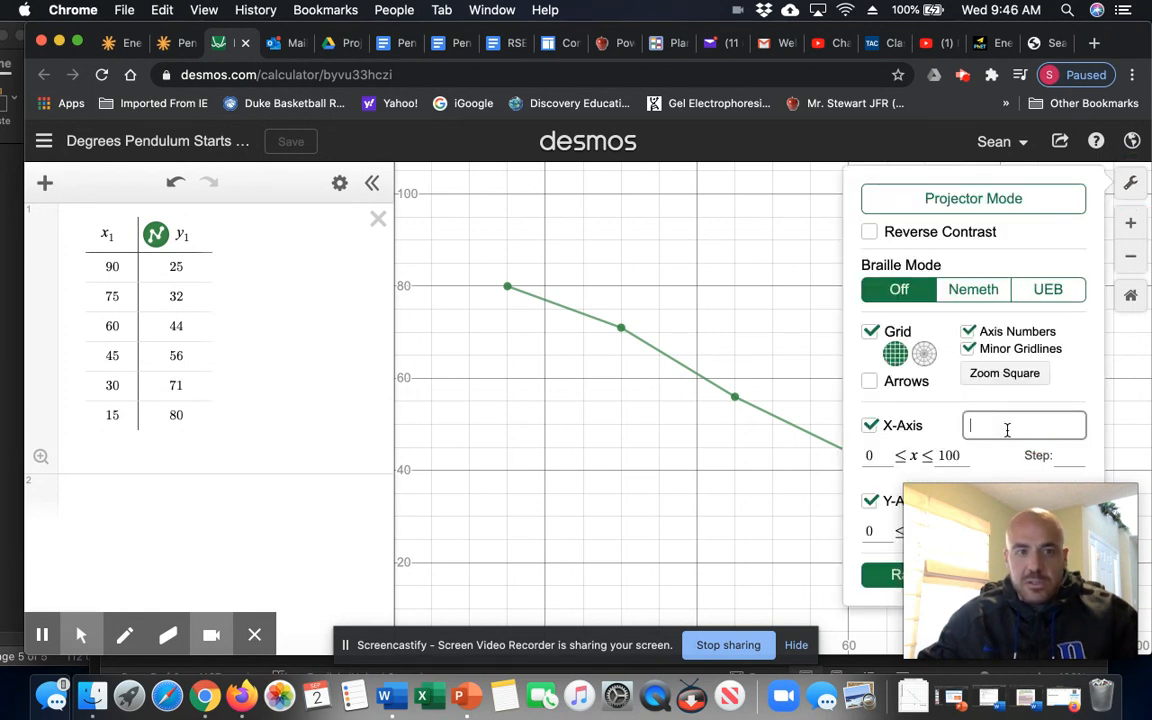
type("Degrees")
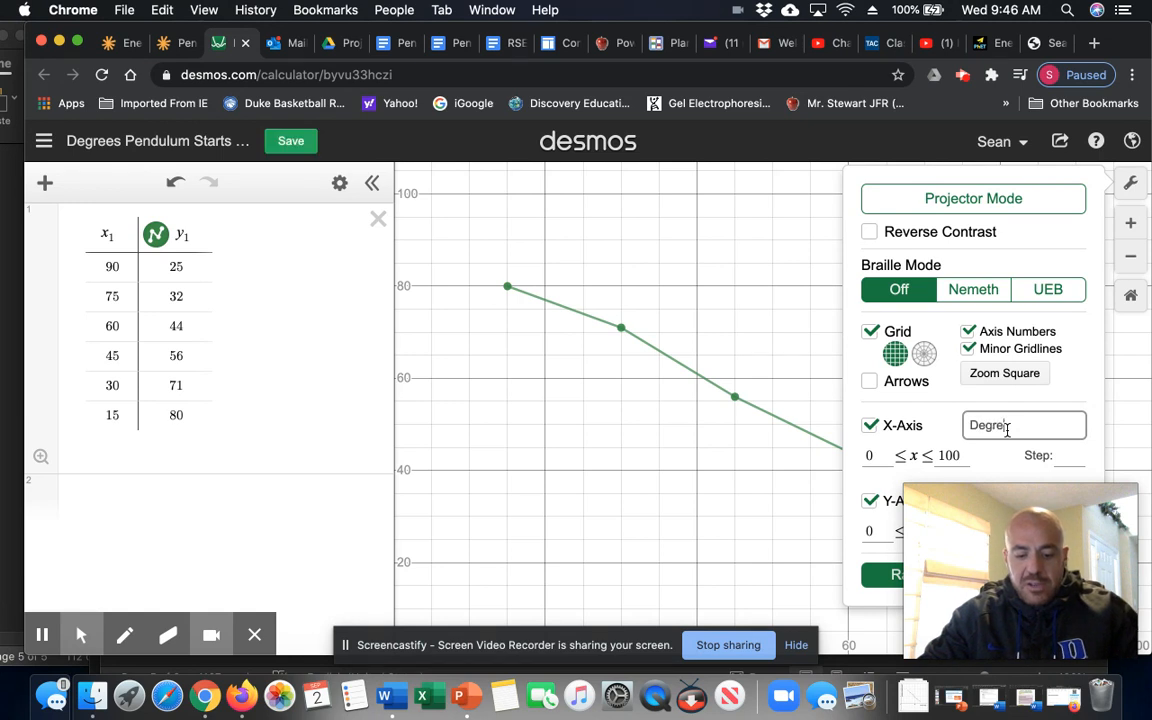
type(" start")
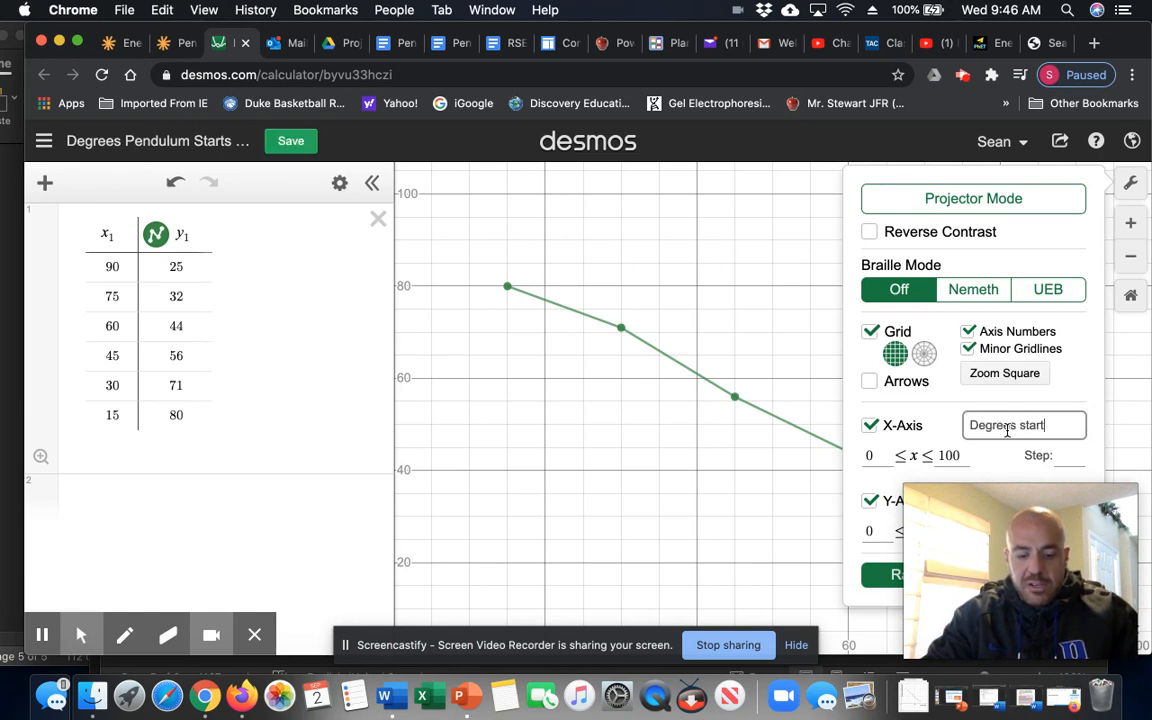
type("ing")
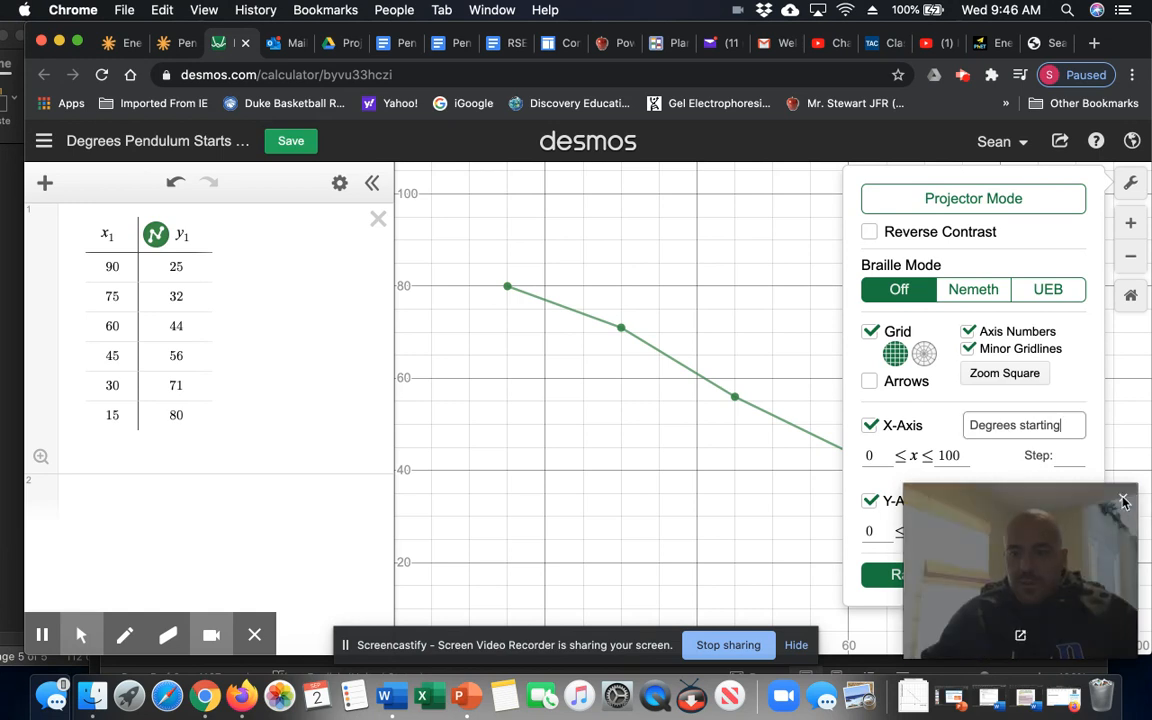
left_click(1123, 500)
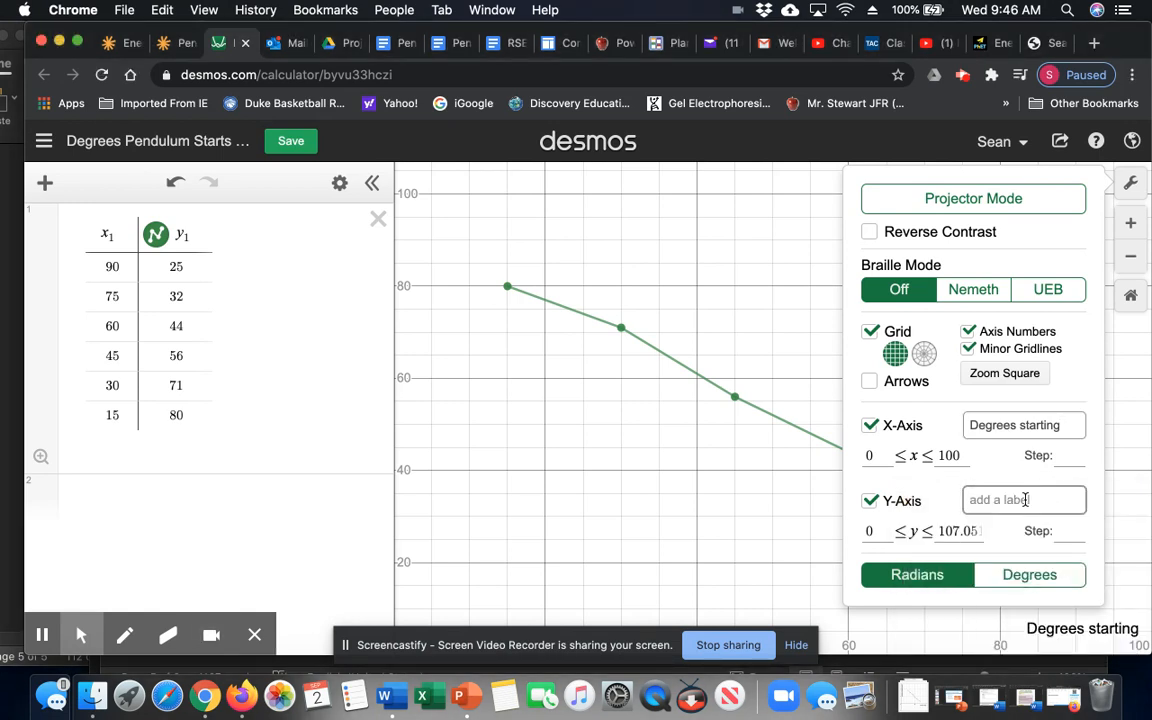
type("Time to")
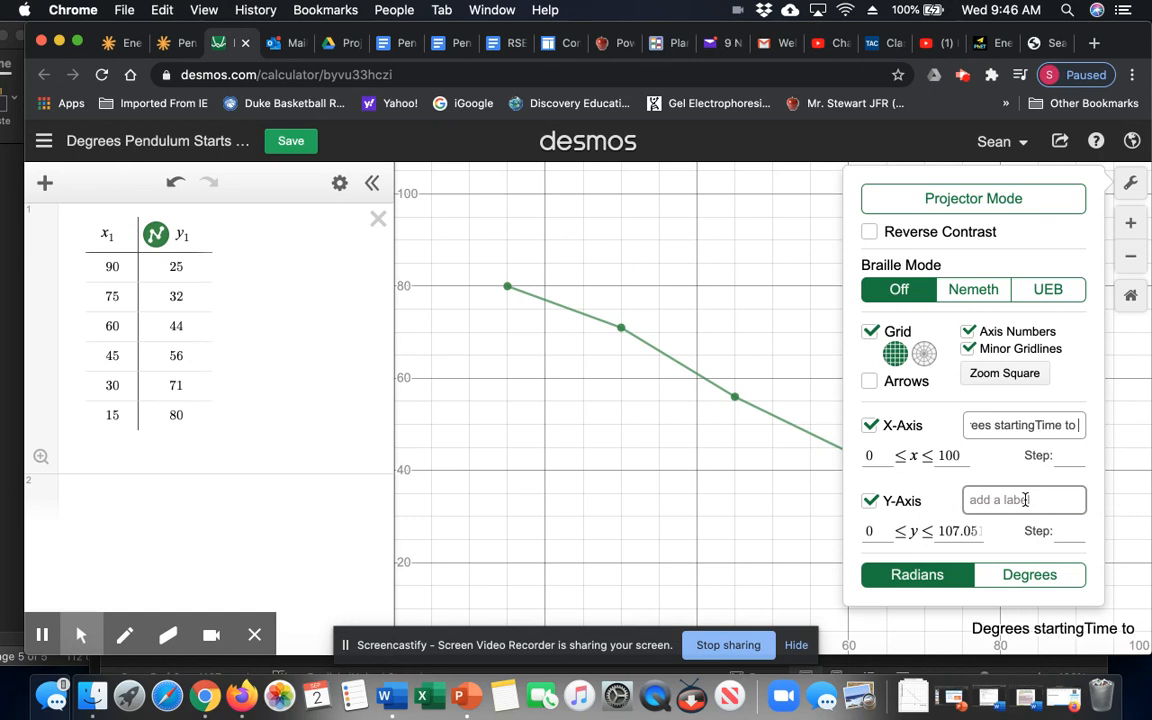
type(" stop")
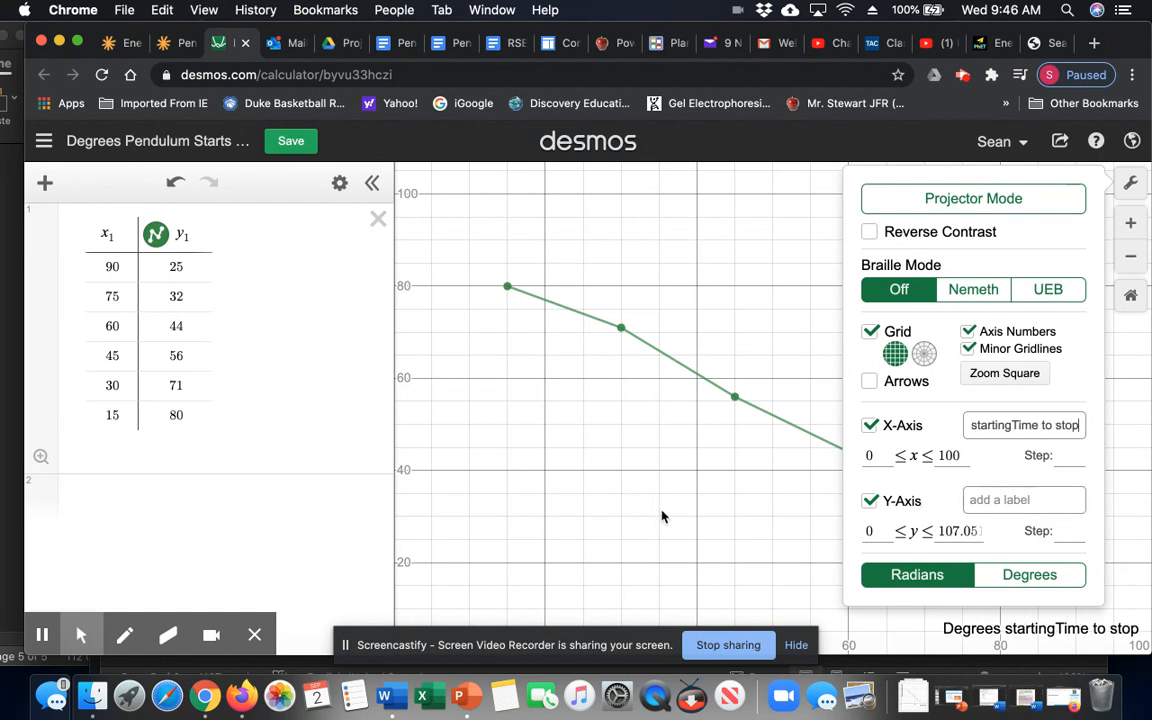
left_click_drag(1012, 425, 1074, 428)
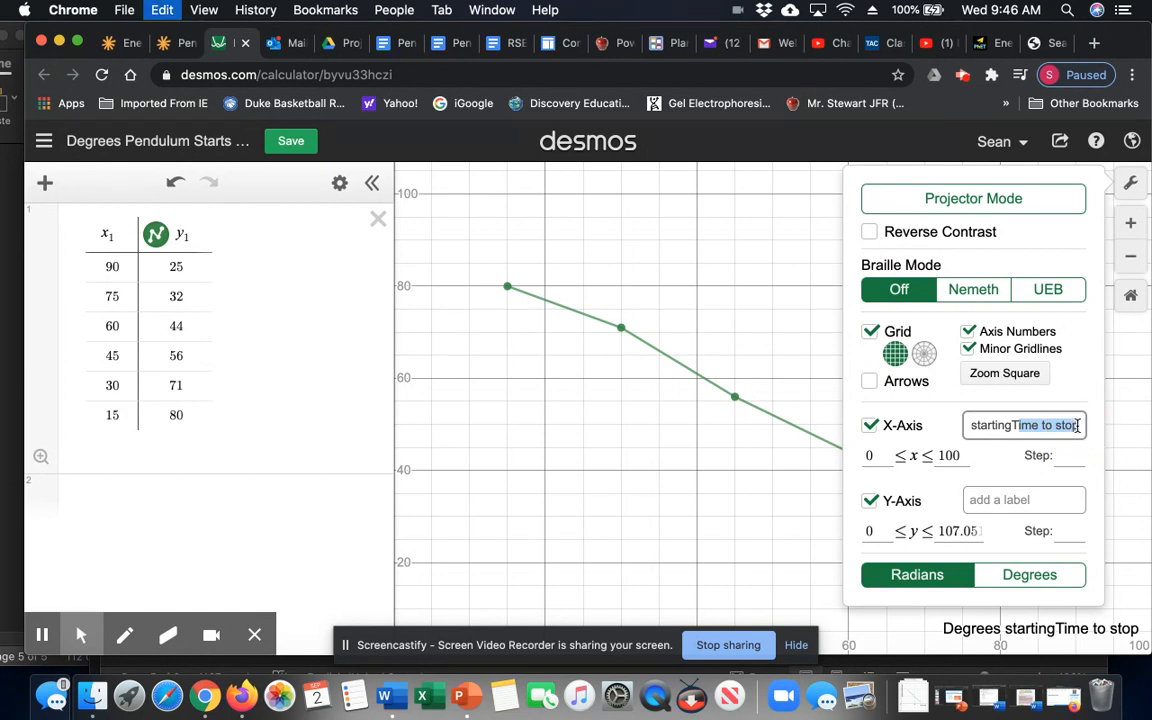
key("BackSpace")
key("BackSpace")
left_click(1011, 504)
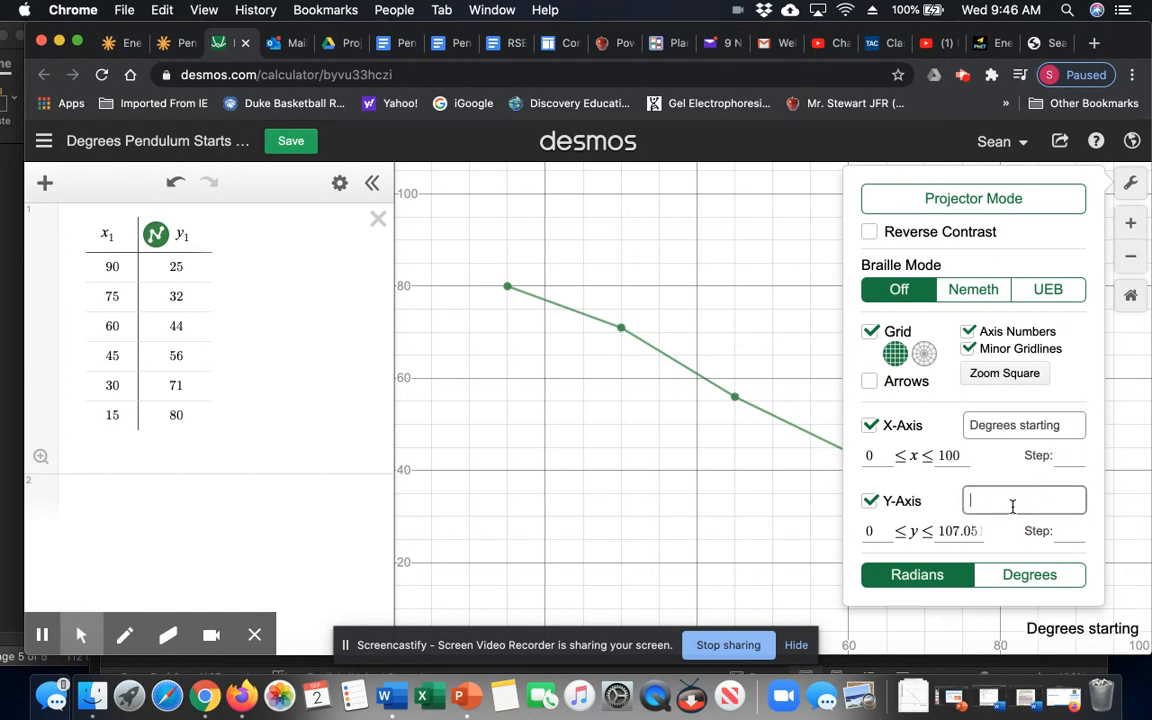
type("Time to stop")
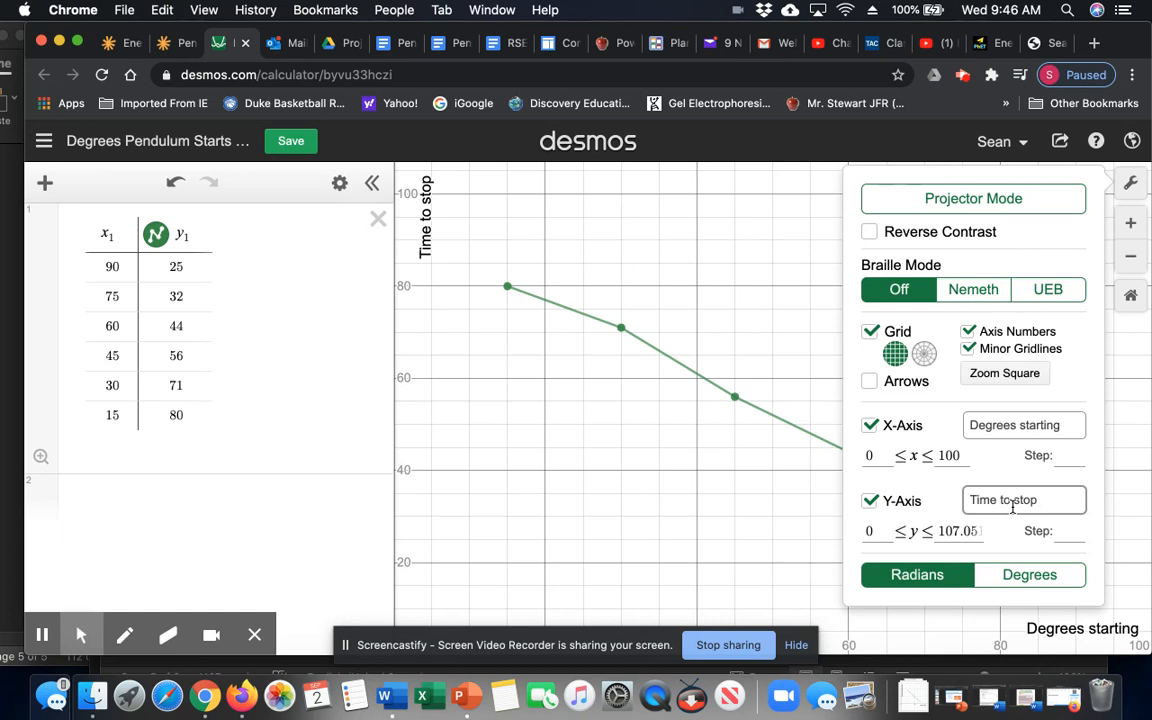
left_click(684, 545)
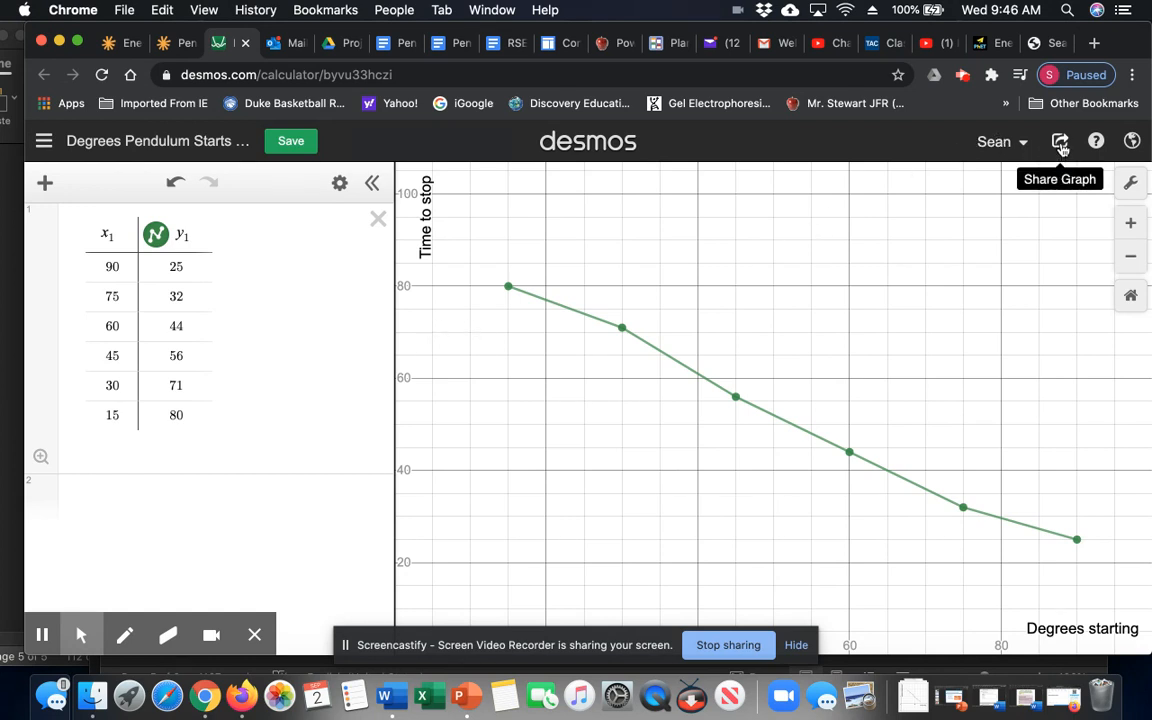
- Export the graph as a Medium Square PNG and download it
left_click(1061, 145)
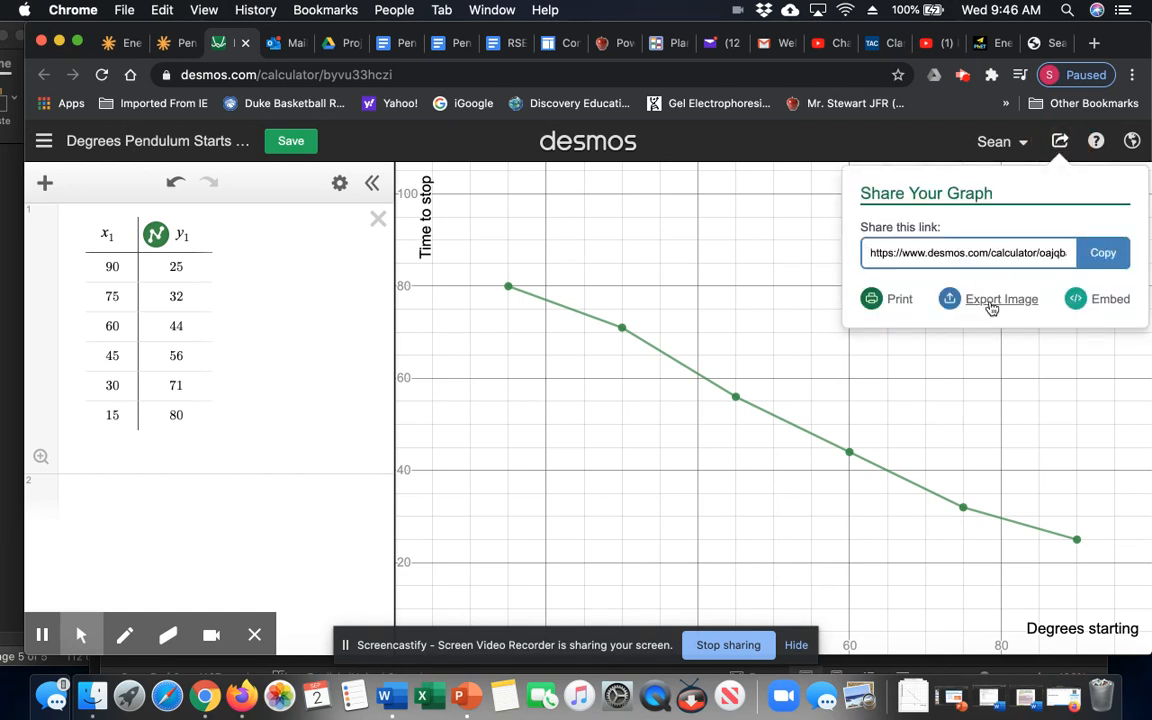
left_click(990, 302)
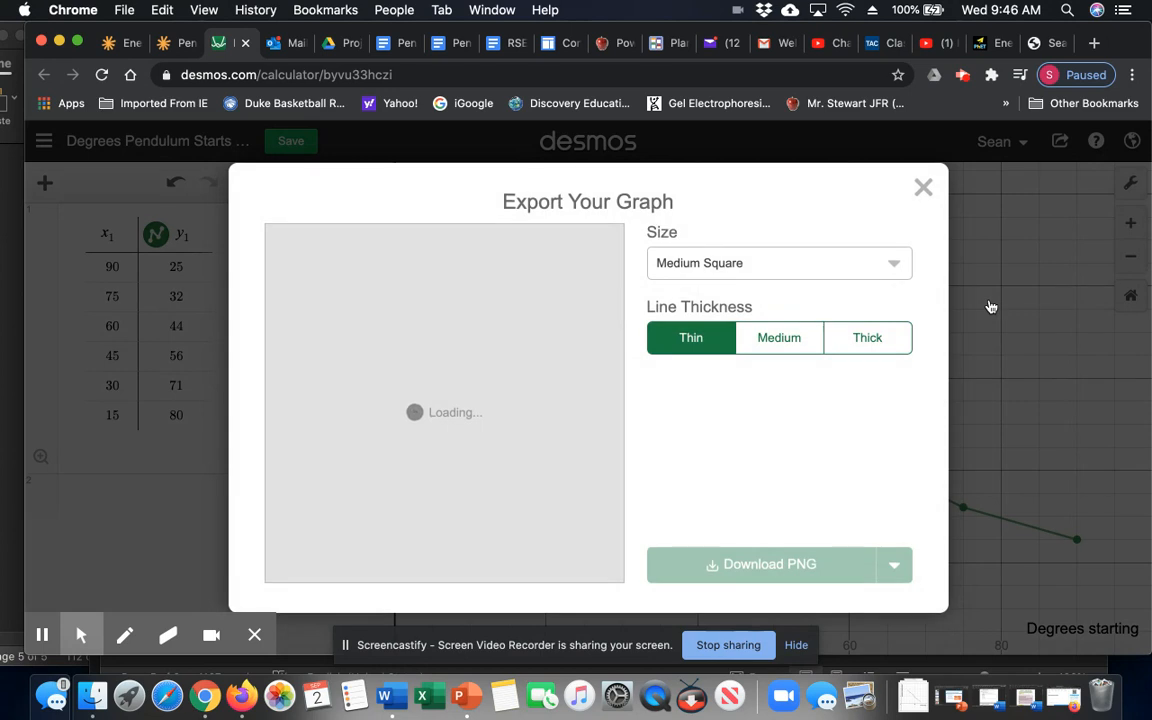
left_click(765, 565)
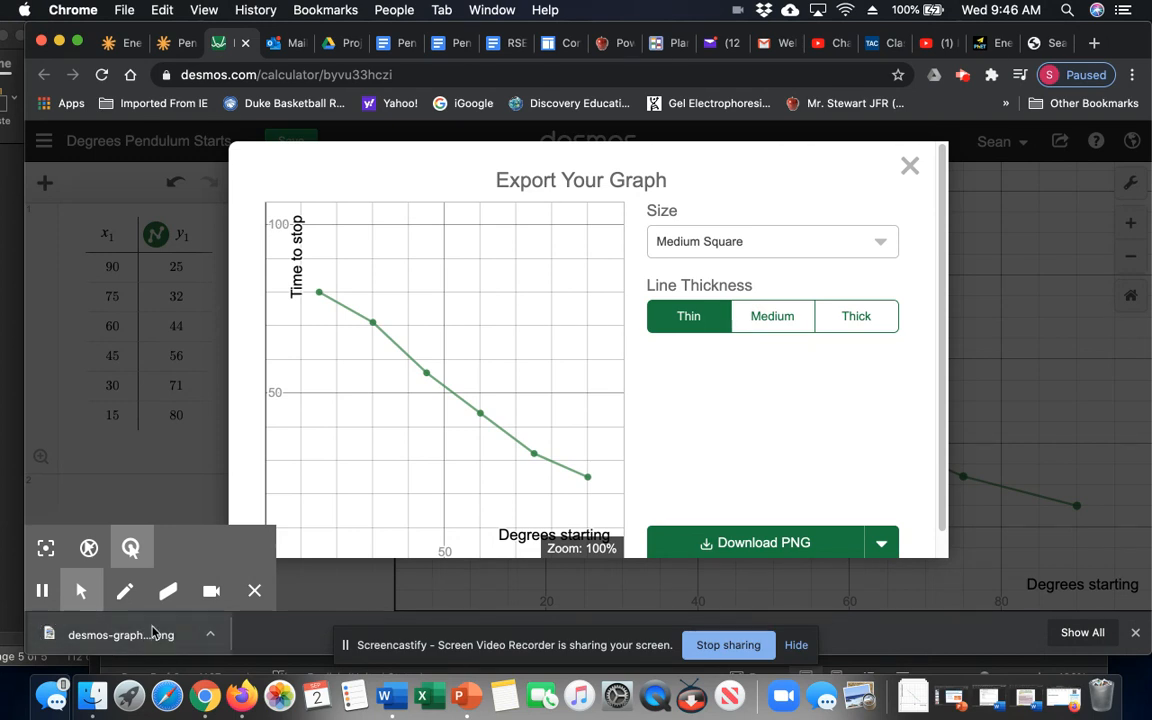
- Insert the downloaded graph PNG into the notebook under 'Insert Graph from (Desmos Graphing) Here:'
left_click(181, 43)
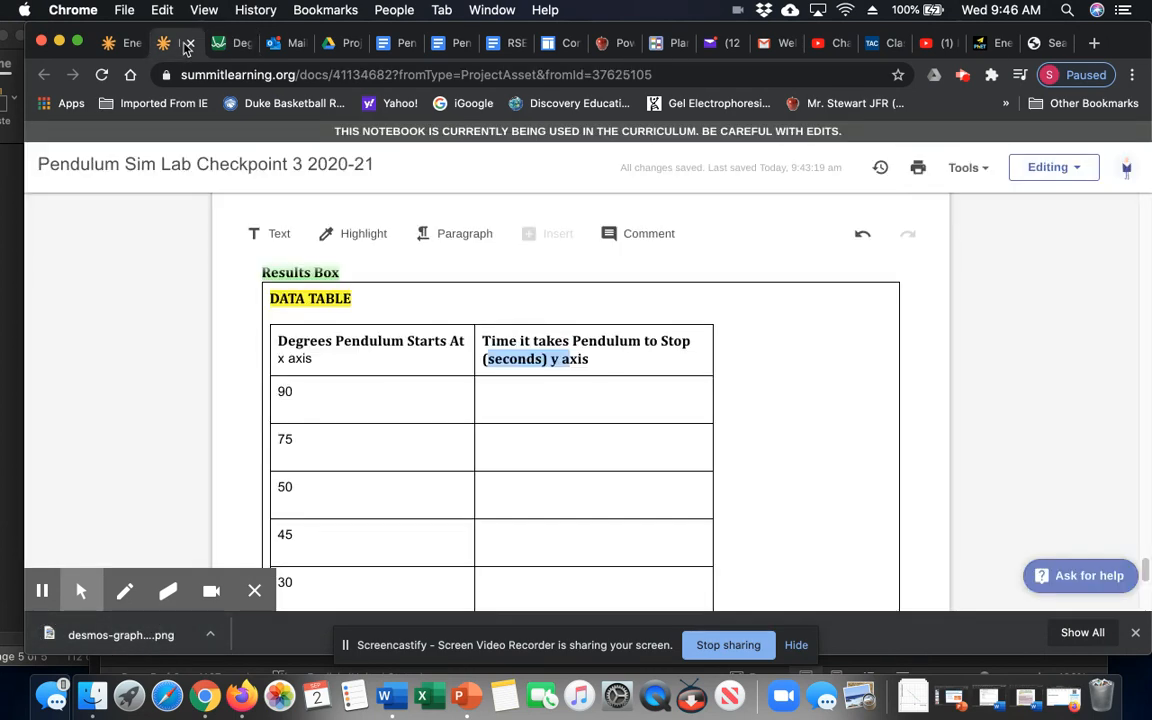
scroll(803, 441, "down", 3)
scroll(802, 442, "down", 3)
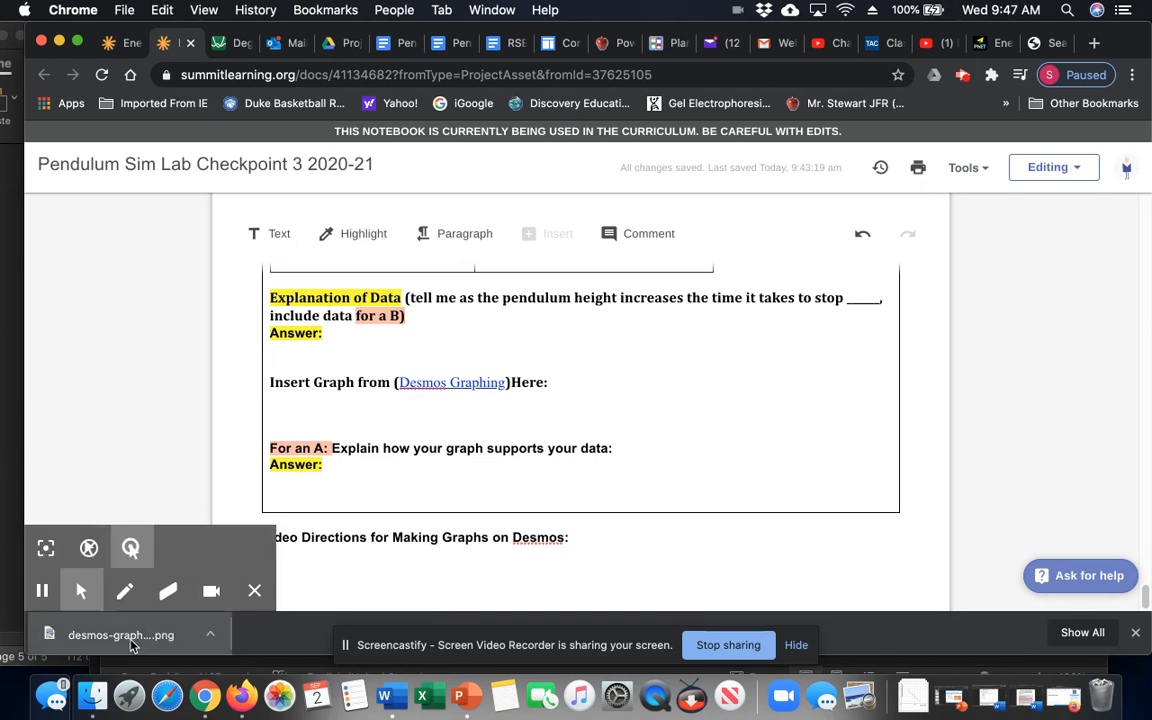
left_click_drag(136, 645, 360, 405)
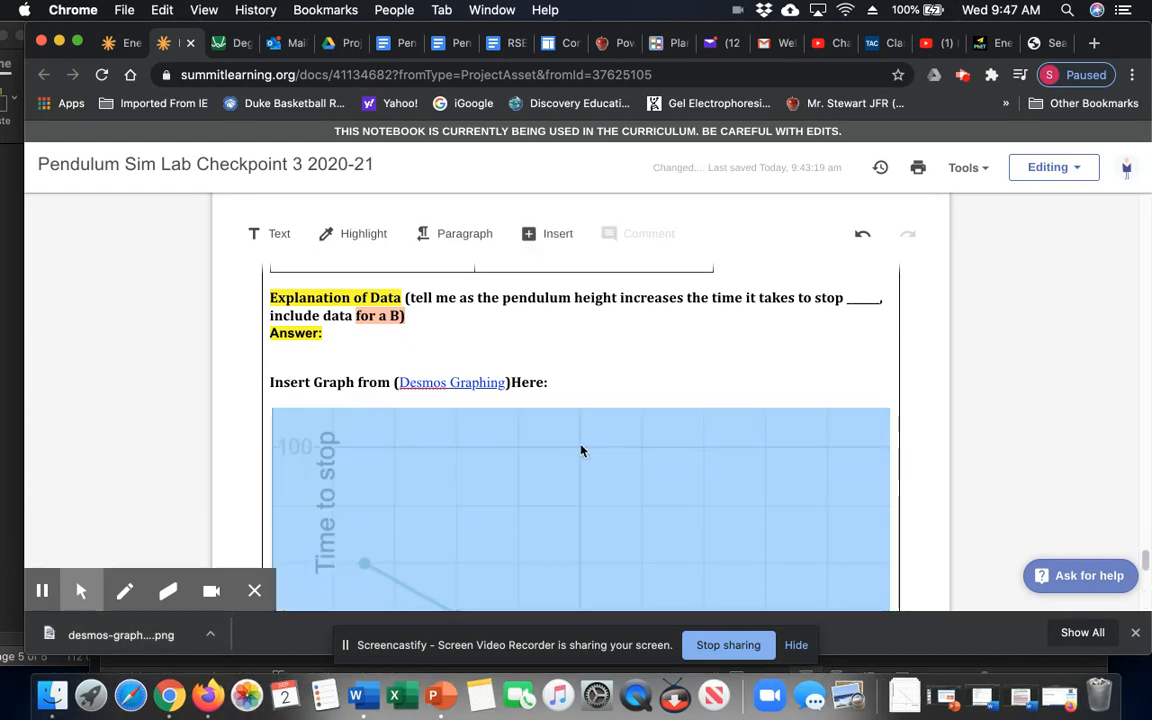
left_click(720, 470)
scroll(720, 470, "down", 5)
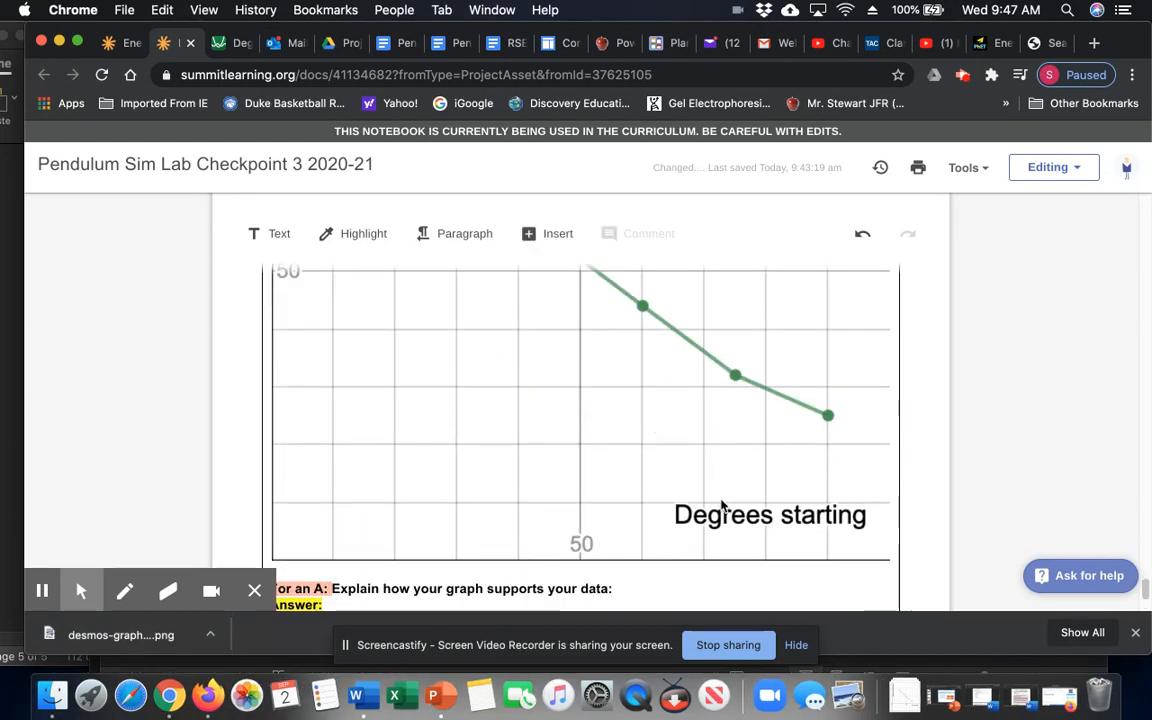